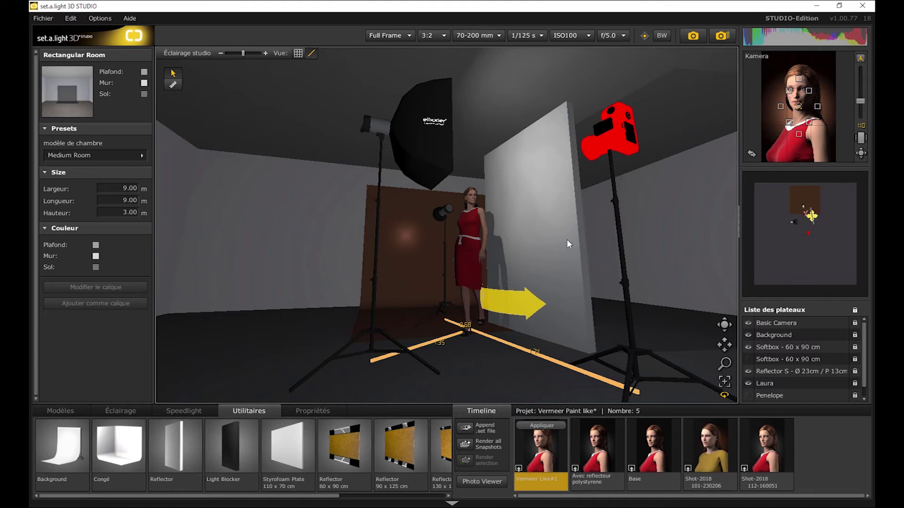
# Step: Select the reflector, preview the Kamera view, then orbit the studio to see the lighting setup
pyautogui.click(557, 254)
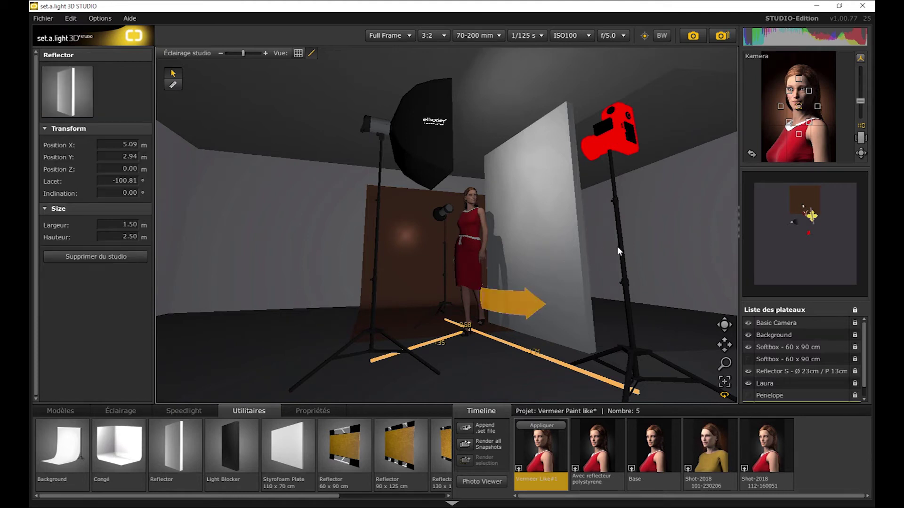
pyautogui.press('Tab')
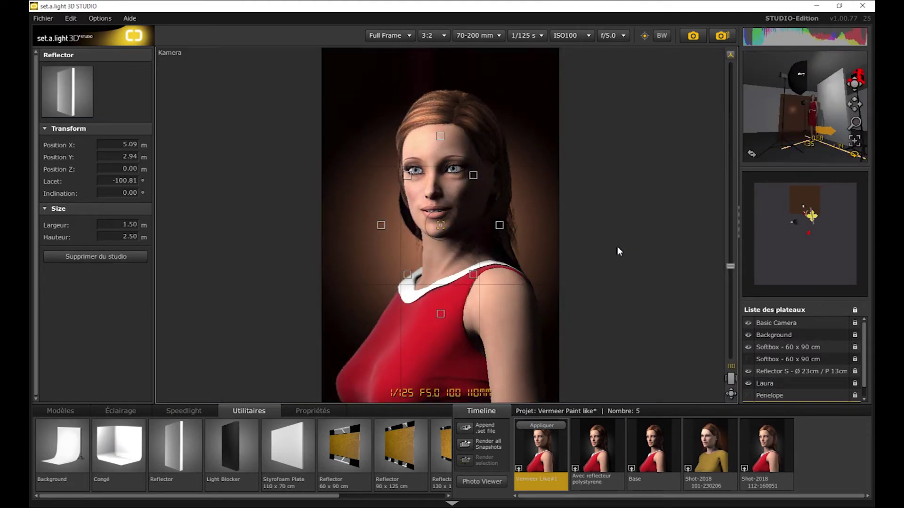
pyautogui.press('Tab')
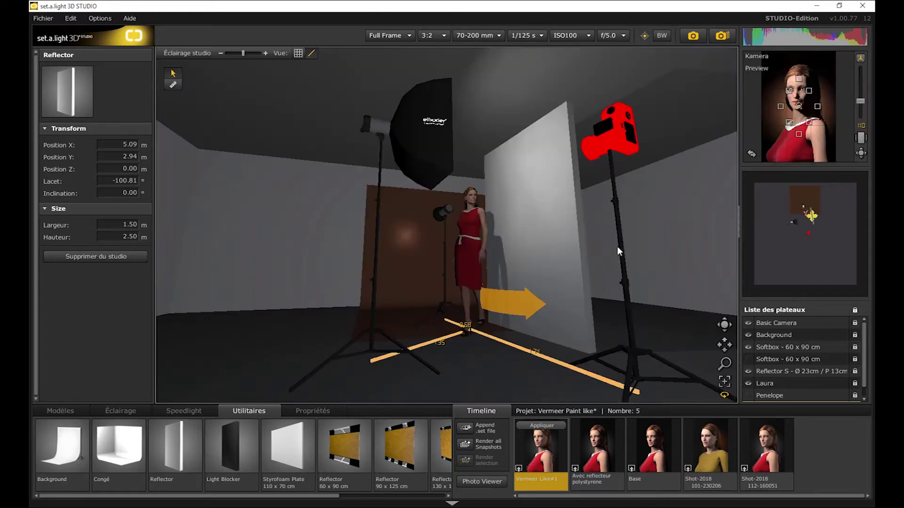
pyautogui.moveTo(340, 209)
pyautogui.mouseDown()
pyautogui.moveTo(369, 230)
pyautogui.moveTo(512, 261)
pyautogui.moveTo(285, 256)
pyautogui.moveTo(377, 230)
pyautogui.moveTo(519, 235)
pyautogui.mouseUp()
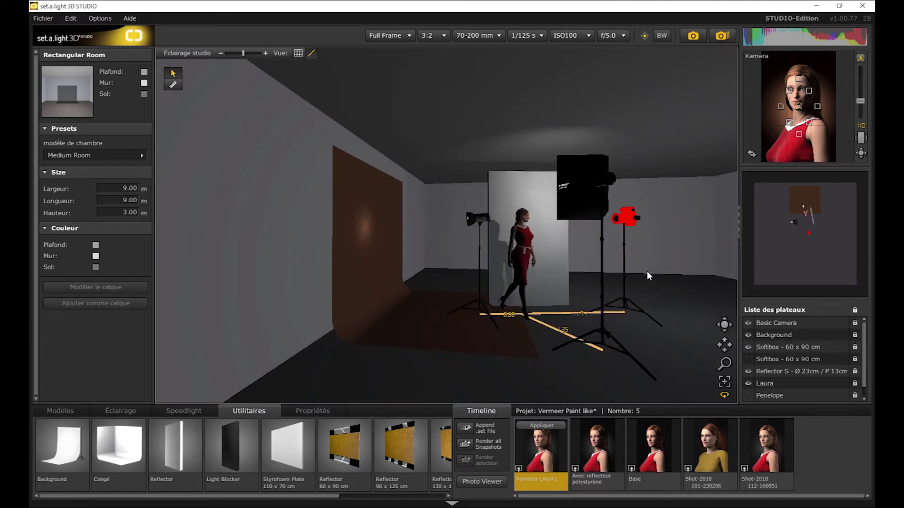
# Step: Zoom toward the model and orbit around her to reveal the softbox and reflector
pyautogui.scroll(2, 547, 285)
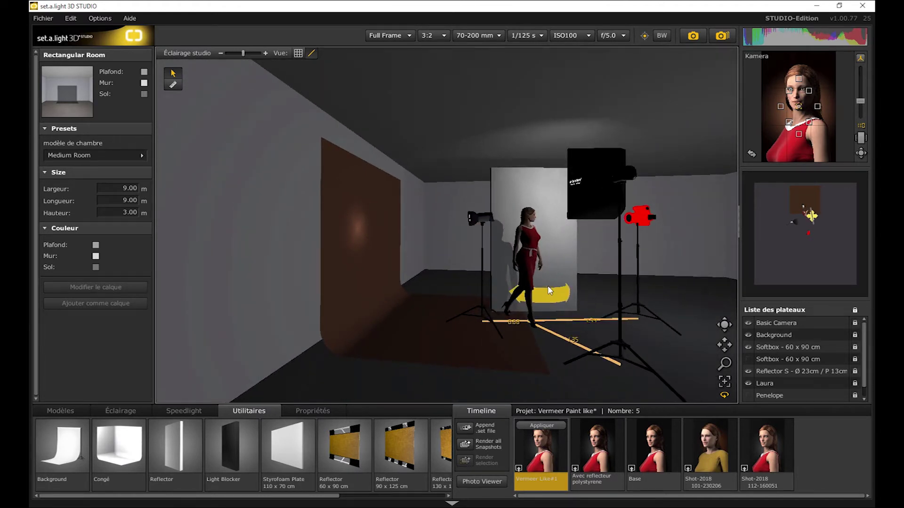
pyautogui.scroll(3, 547, 285)
pyautogui.moveTo(641, 284); pyautogui.dragTo(434, 298)
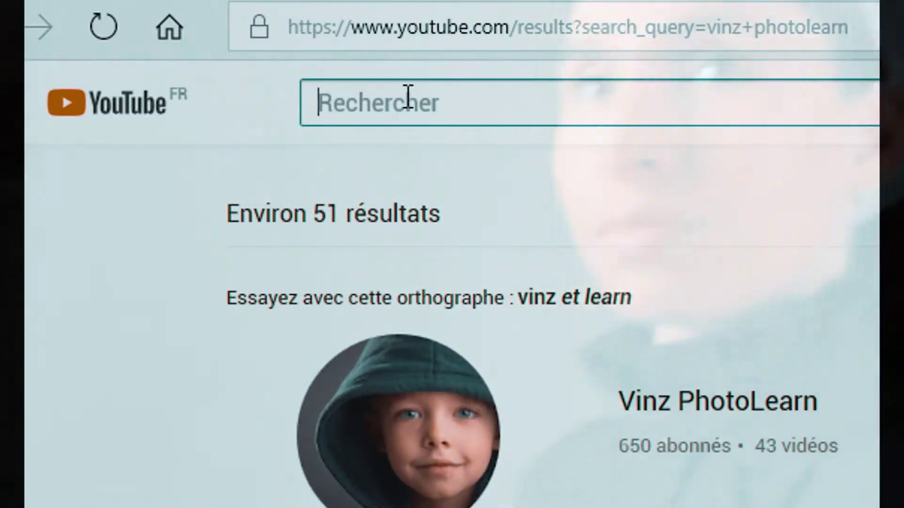
# Step: Search YouTube for 'portrait tableau vinz'
pyautogui.write('portrait tableau vinz')
pyautogui.press('Return')
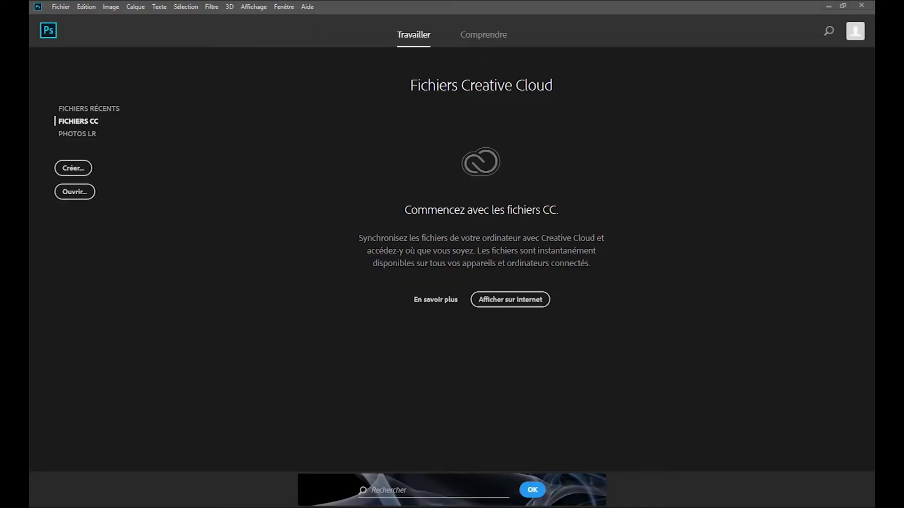
# Step: Open VNZ_0032.NEF in Camera Raw, then narrow and reposition the Camera Raw window
pyautogui.moveTo(763, 308); pyautogui.dragTo(769, 314)
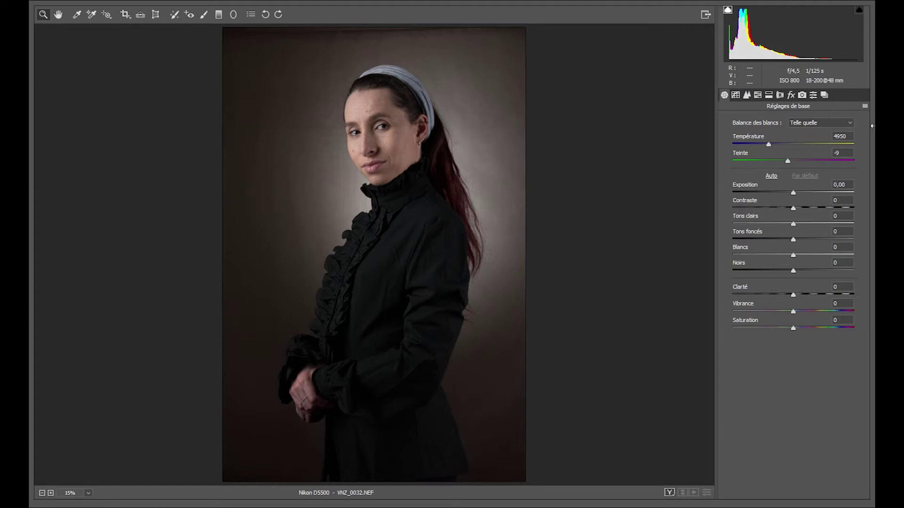
pyautogui.moveTo(872, 126); pyautogui.dragTo(863, 123)
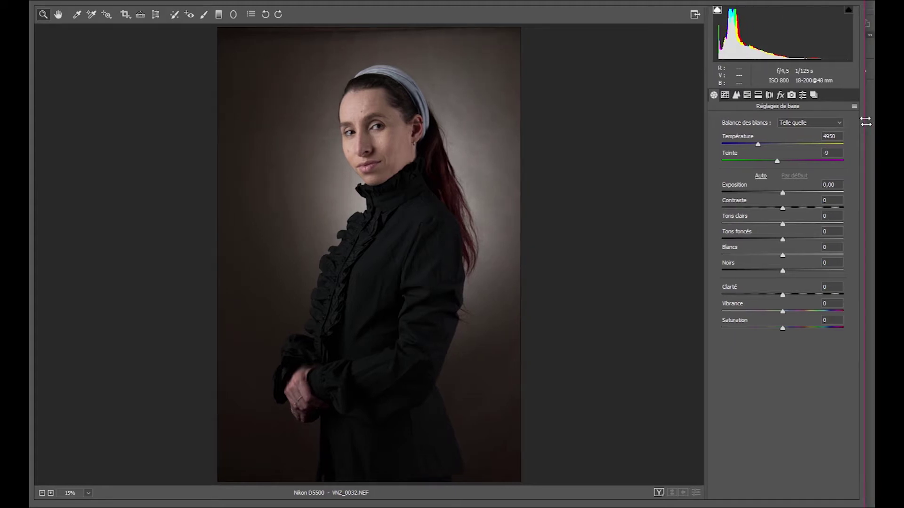
pyautogui.moveTo(766, 3); pyautogui.dragTo(779, 11)
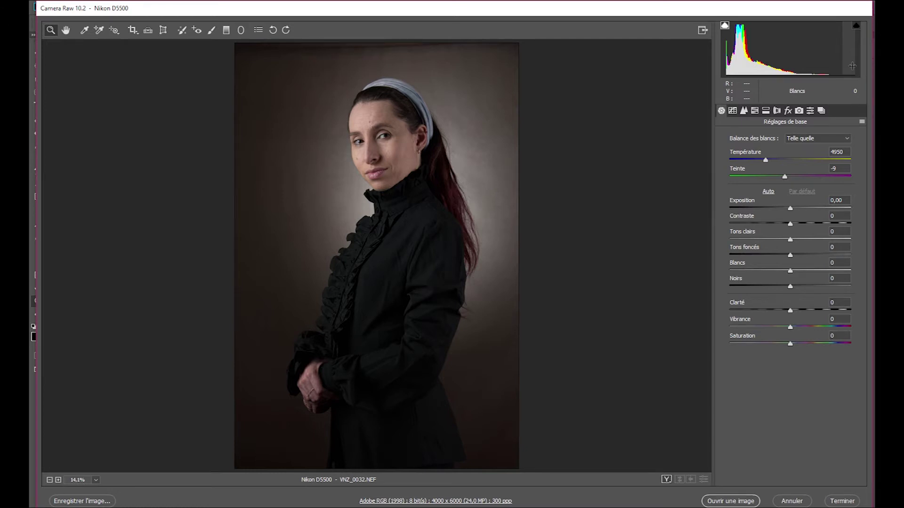
# Step: Test the Blancs and Noirs sliders, reset them, and set Exposition to +0,15
pyautogui.moveTo(790, 271); pyautogui.dragTo(833, 271)
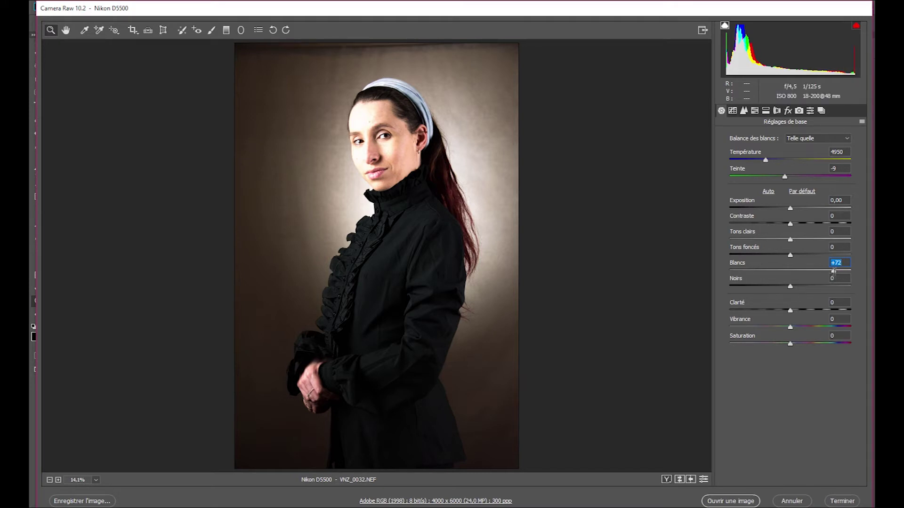
pyautogui.doubleClick(833, 271)
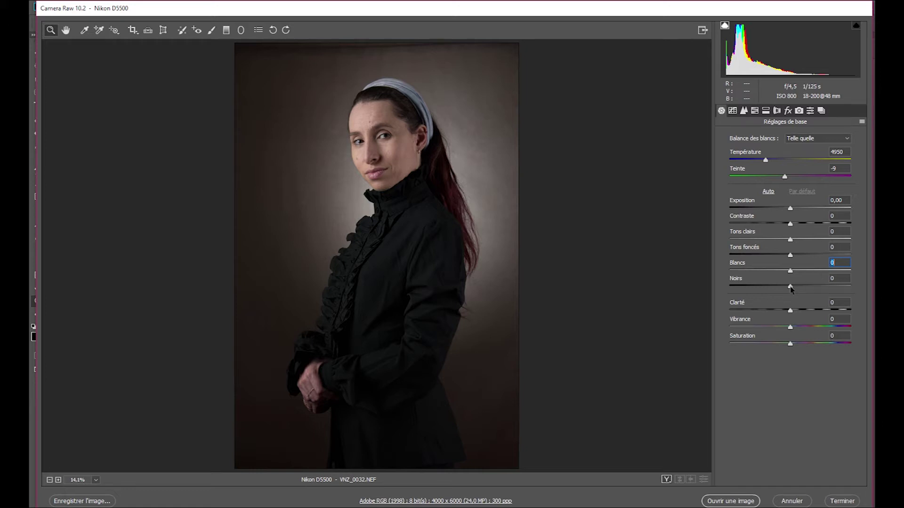
pyautogui.moveTo(791, 288); pyautogui.dragTo(782, 289)
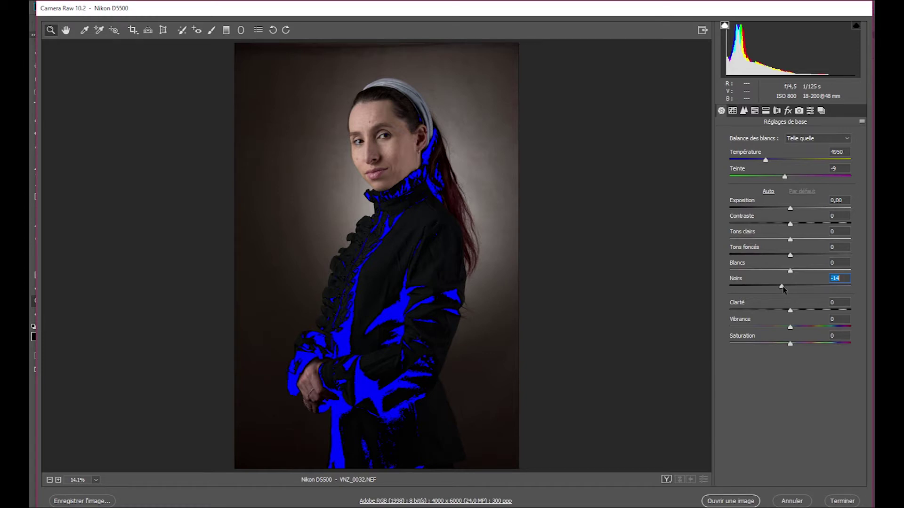
pyautogui.moveTo(783, 289); pyautogui.dragTo(858, 288)
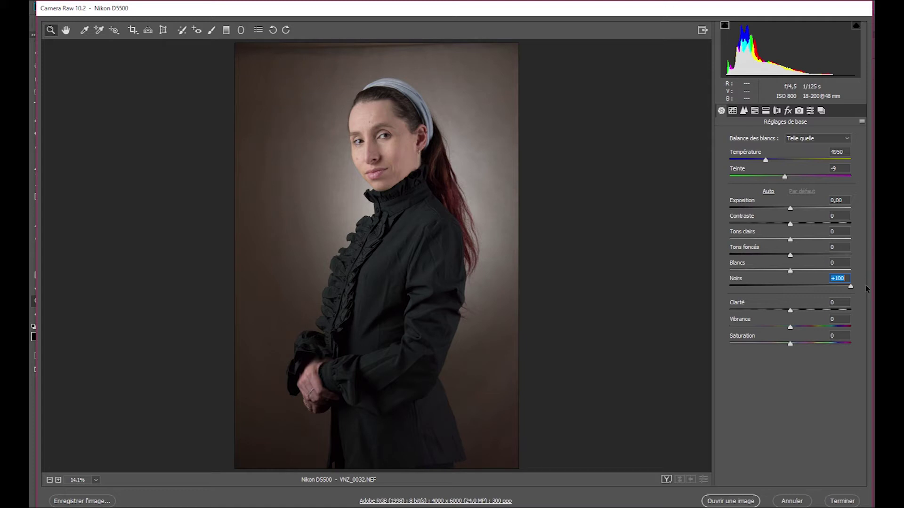
pyautogui.moveTo(866, 288); pyautogui.dragTo(790, 289)
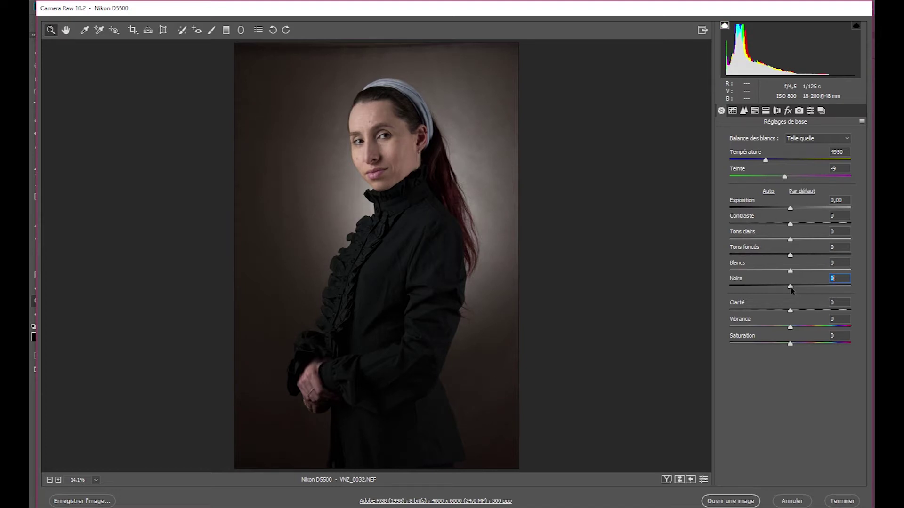
pyautogui.moveTo(789, 210); pyautogui.dragTo(793, 210)
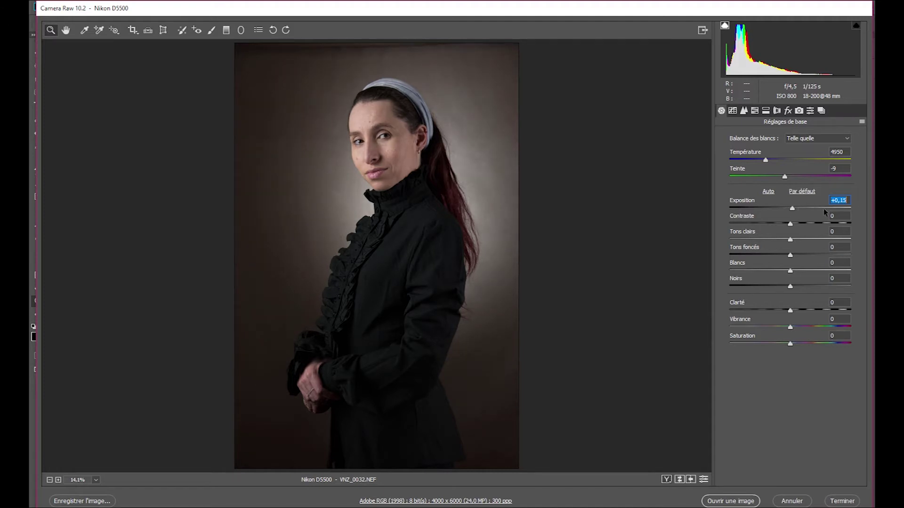
# Step: Nudge Exposition to +0,20, lower Vibrance to -48, and open the developed image in Photoshop
pyautogui.press('Up')
pyautogui.press('Up')
pyautogui.press('Down')
pyautogui.moveTo(791, 330); pyautogui.dragTo(783, 329)
pyautogui.moveTo(781, 327); pyautogui.dragTo(765, 329)
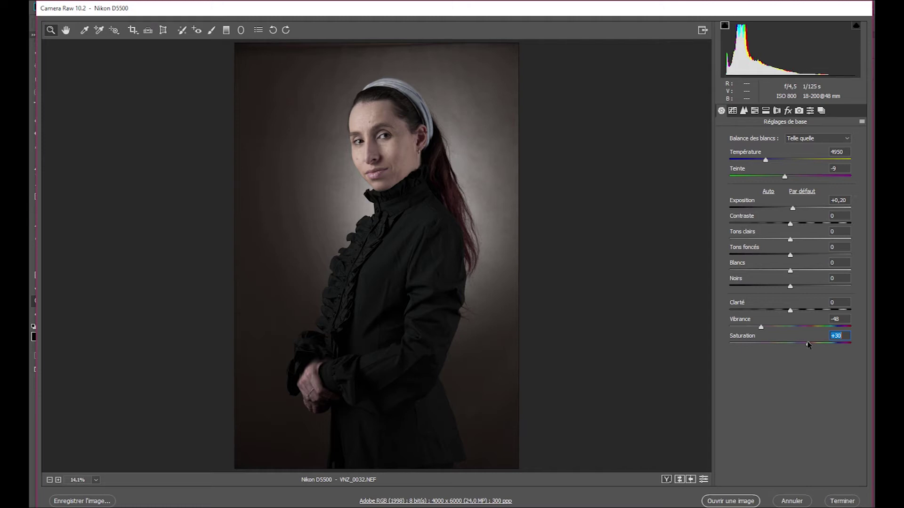
pyautogui.click(732, 502)
pyautogui.moveTo(767, 183); pyautogui.dragTo(766, 185)
# Step: Install the Vinz Paint brush, show it in the Formes panel, and add an empty layer
pyautogui.moveTo(599, 236); pyautogui.dragTo(600, 6)
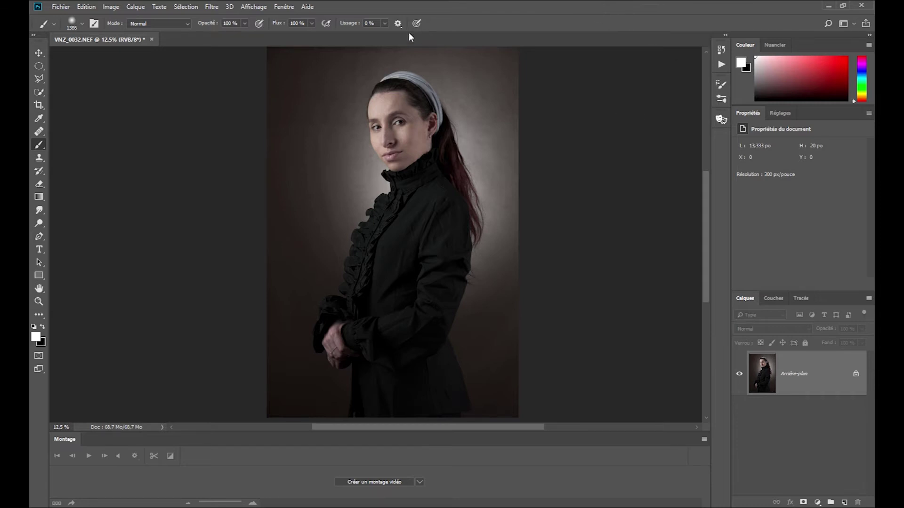
pyautogui.click(291, 9)
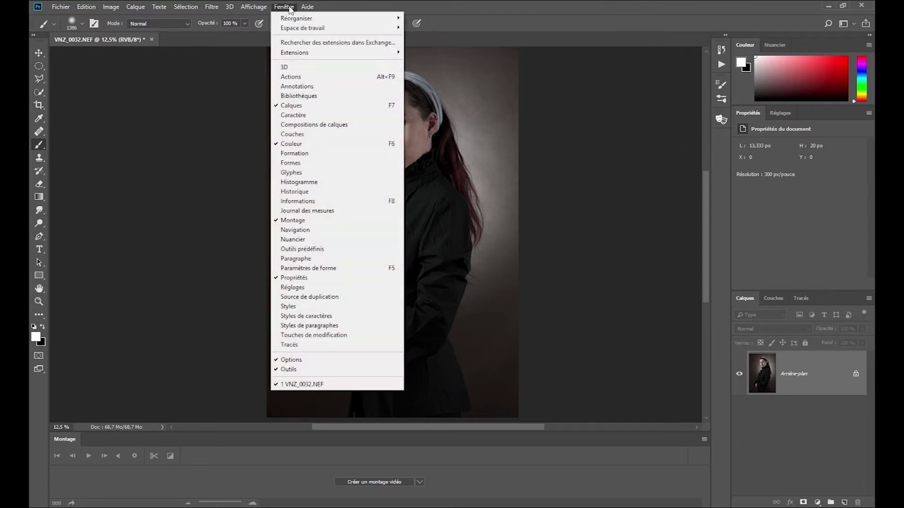
pyautogui.click(306, 163)
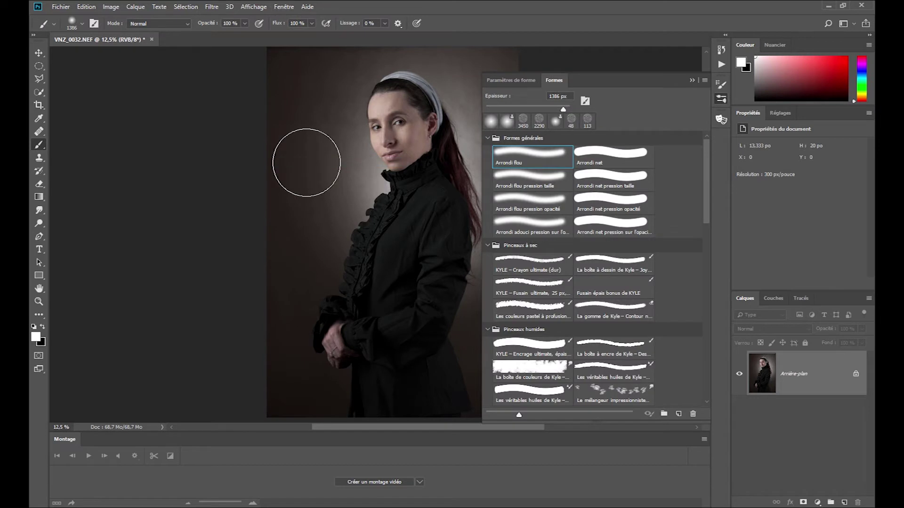
pyautogui.moveTo(706, 179); pyautogui.dragTo(707, 355)
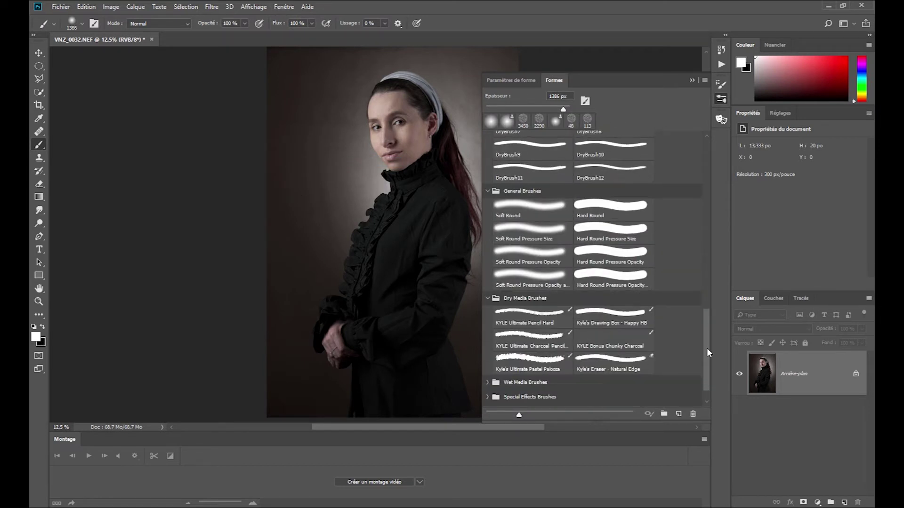
pyautogui.click(567, 400)
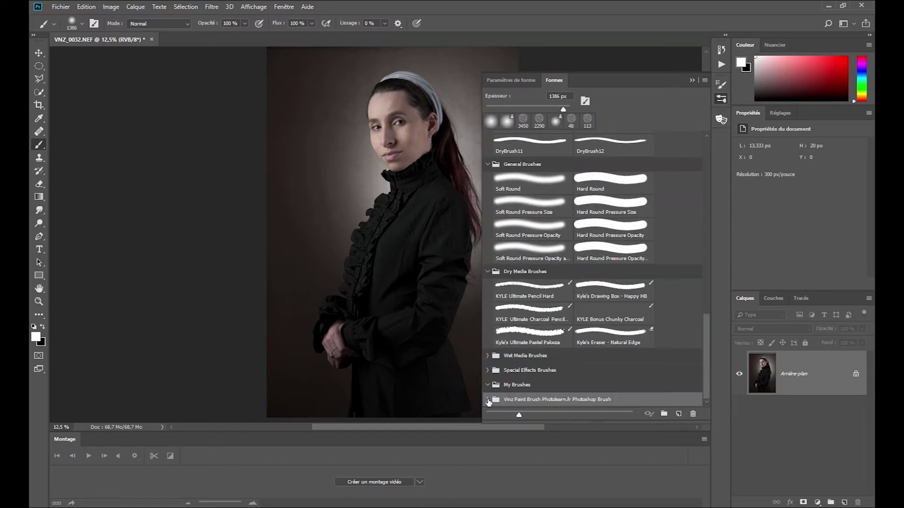
pyautogui.scroll(-1, 584, 363)
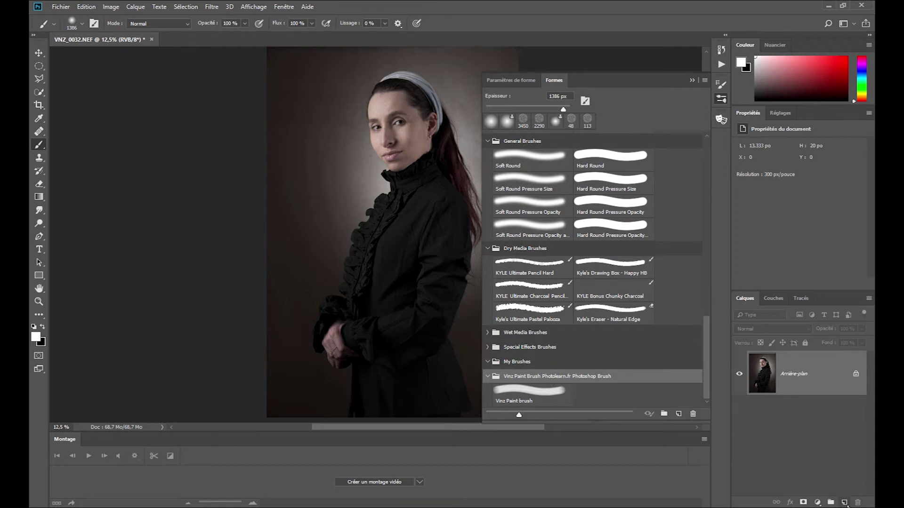
pyautogui.click(845, 502)
# Step: Paint test strokes with the Vinz Paint brush at 3050 px on Calque 1, then delete that layer
pyautogui.moveTo(331, 200)
pyautogui.mouseDown()
pyautogui.moveTo(348, 165)
pyautogui.moveTo(461, 205)
pyautogui.mouseUp()
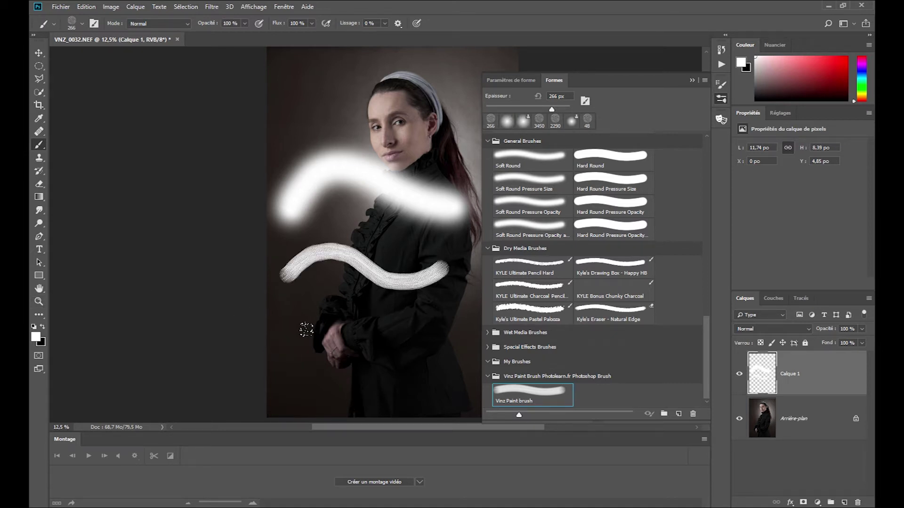
pyautogui.moveTo(352, 326)
pyautogui.mouseDown()
pyautogui.moveTo(405, 329)
pyautogui.moveTo(384, 263)
pyautogui.mouseUp()
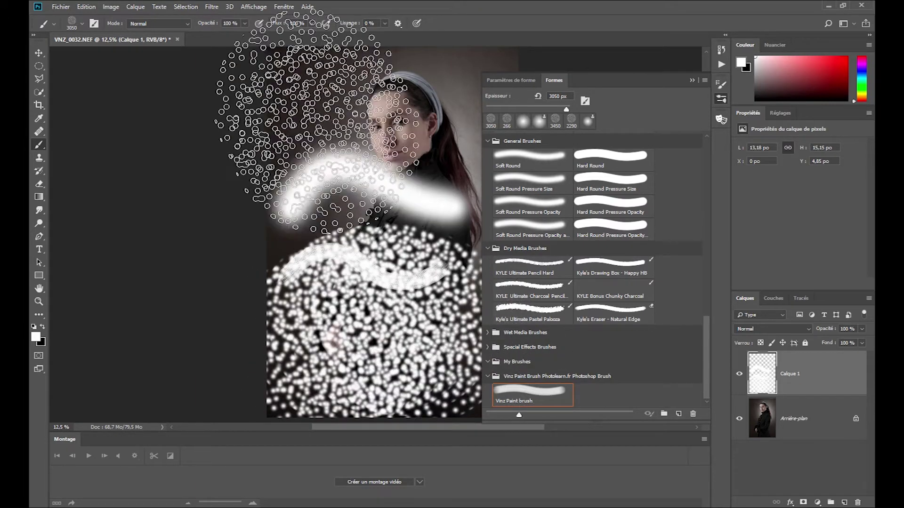
pyautogui.click(383, 261)
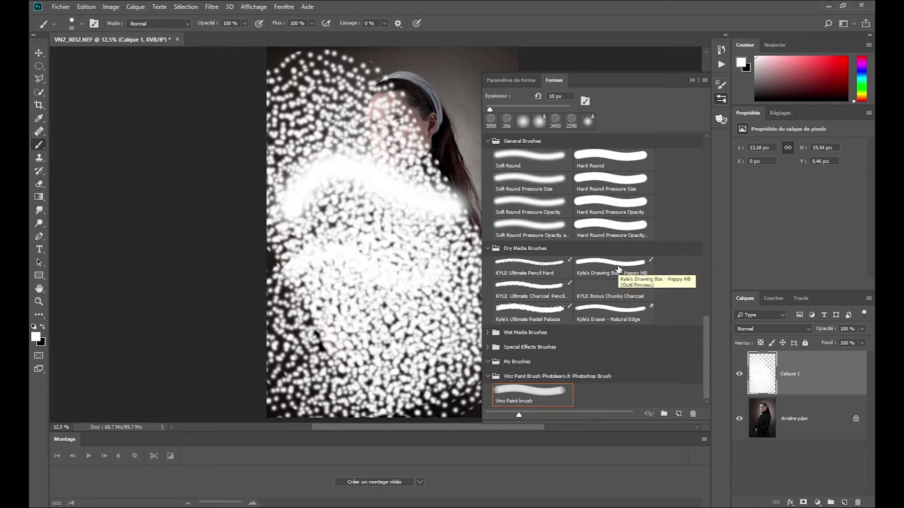
pyautogui.moveTo(808, 373); pyautogui.dragTo(858, 502)
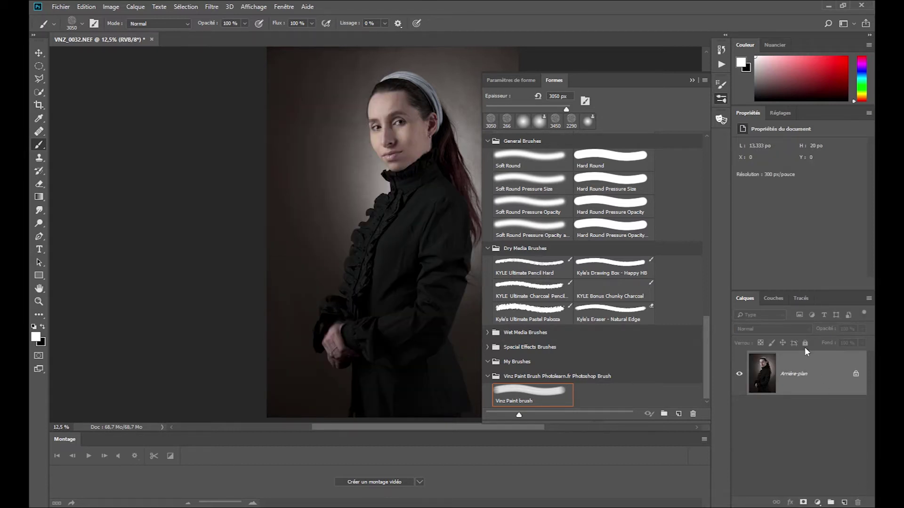
# Step: Duplicate the background into a peinture layer and zoom to 200% on the right eye
pyautogui.click(720, 99)
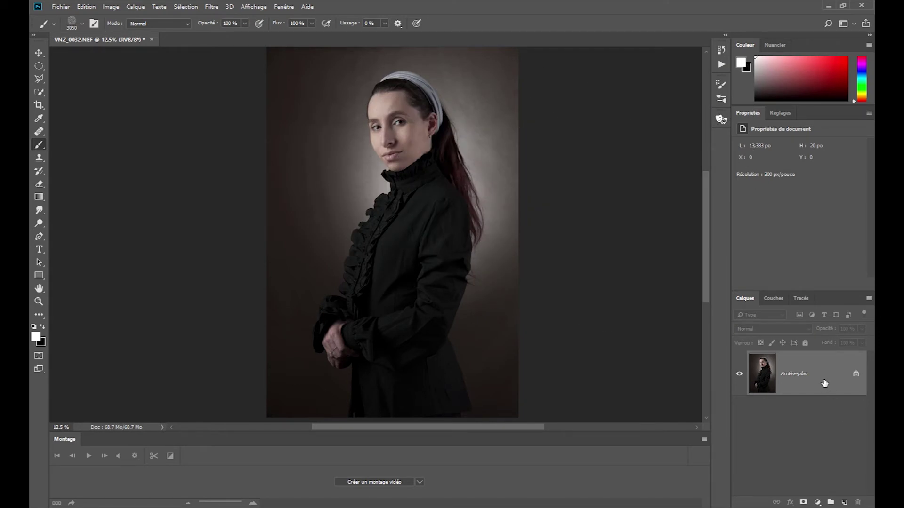
pyautogui.moveTo(822, 376); pyautogui.dragTo(844, 502)
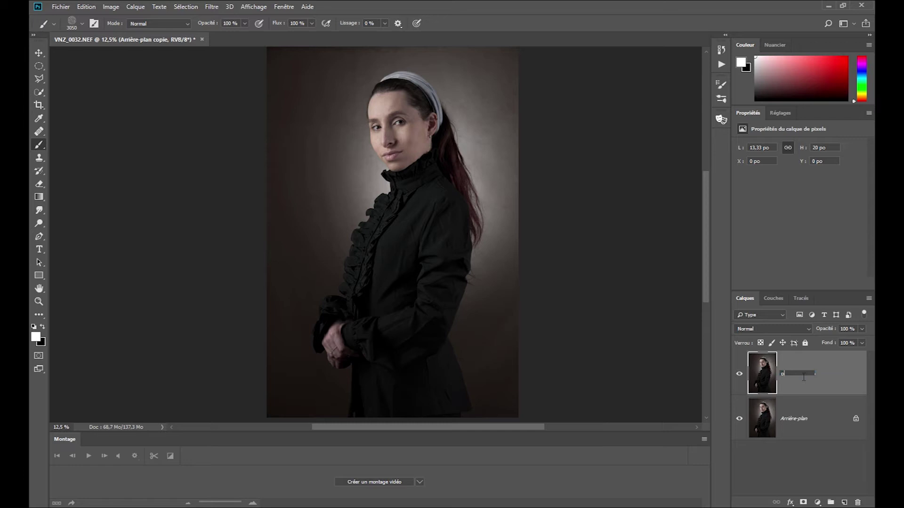
pyautogui.click(38, 302)
pyautogui.click(401, 123)
pyautogui.click(402, 124)
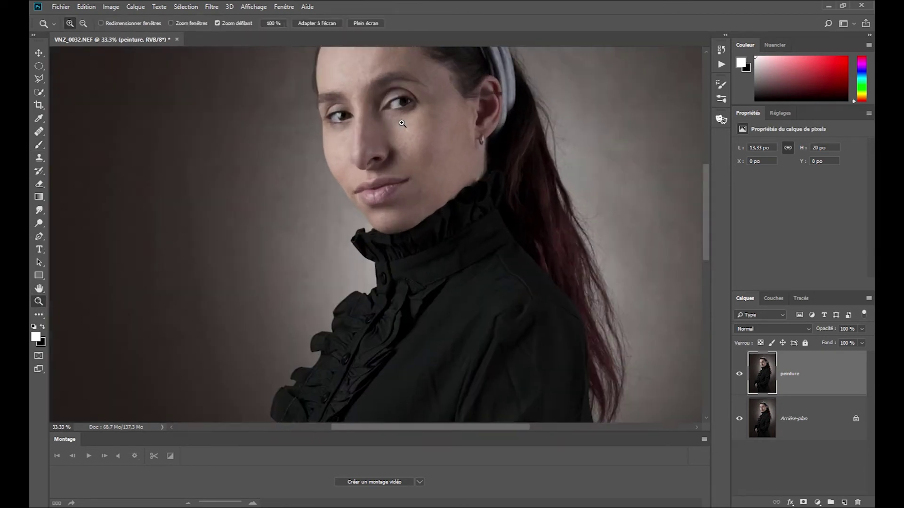
pyautogui.click(401, 123)
pyautogui.moveTo(402, 123); pyautogui.dragTo(386, 223)
pyautogui.click(394, 170)
pyautogui.moveTo(409, 185); pyautogui.dragTo(387, 245)
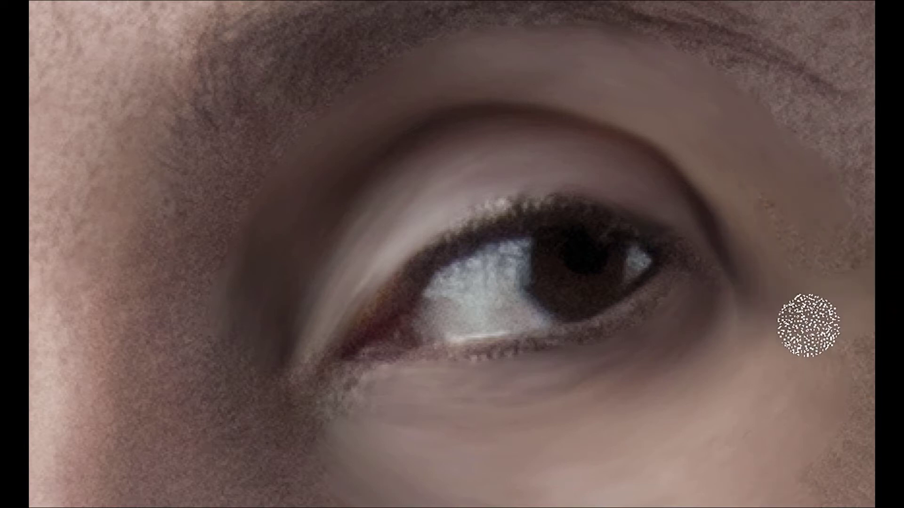
# Step: Smudge the eye white and the eyelid skin, shrinking the brush for finer strokes
pyautogui.moveTo(478, 281)
pyautogui.mouseDown()
pyautogui.moveTo(501, 267)
pyautogui.moveTo(506, 300)
pyautogui.moveTo(450, 323)
pyautogui.moveTo(407, 324)
pyautogui.mouseUp()
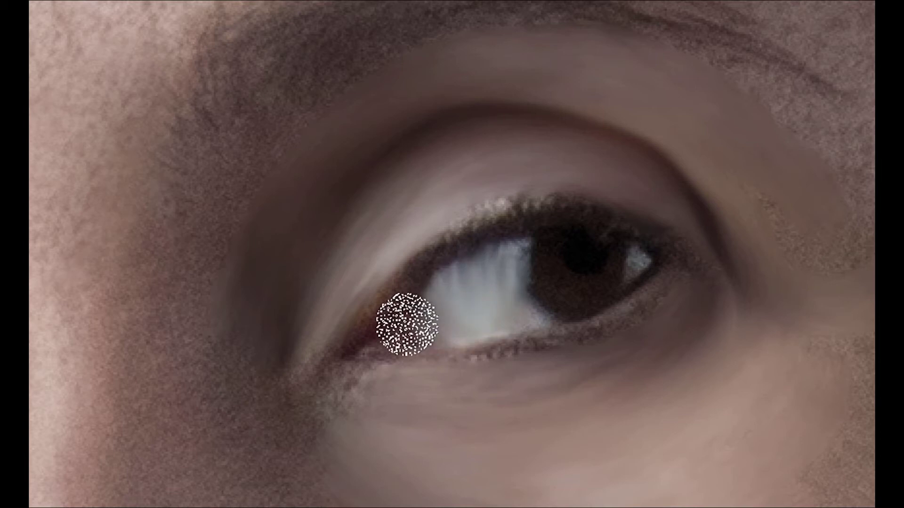
pyautogui.moveTo(417, 293)
pyautogui.mouseDown()
pyautogui.moveTo(404, 292)
pyautogui.moveTo(353, 337)
pyautogui.moveTo(375, 355)
pyautogui.moveTo(419, 343)
pyautogui.mouseUp()
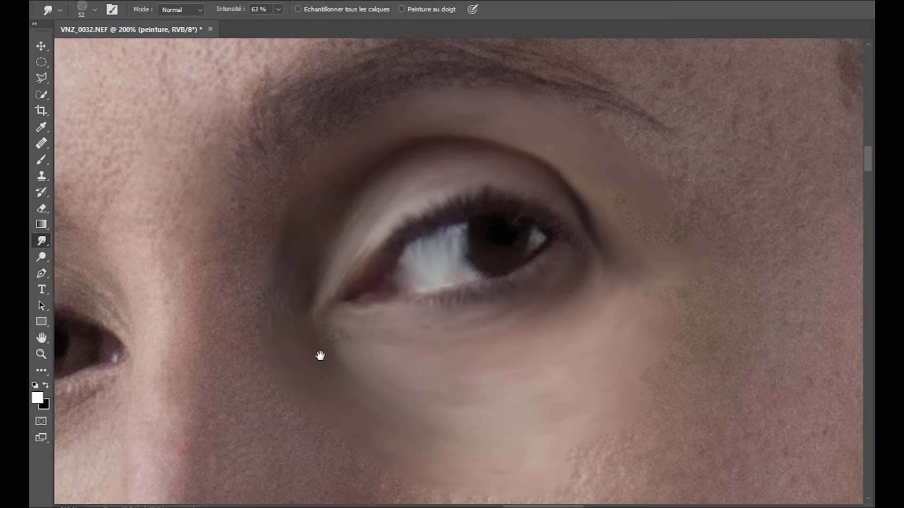
# Step: Smudge the cheek beside the nose, the nose tip and the nostril at 63% strength
pyautogui.moveTo(319, 355); pyautogui.dragTo(385, 129)
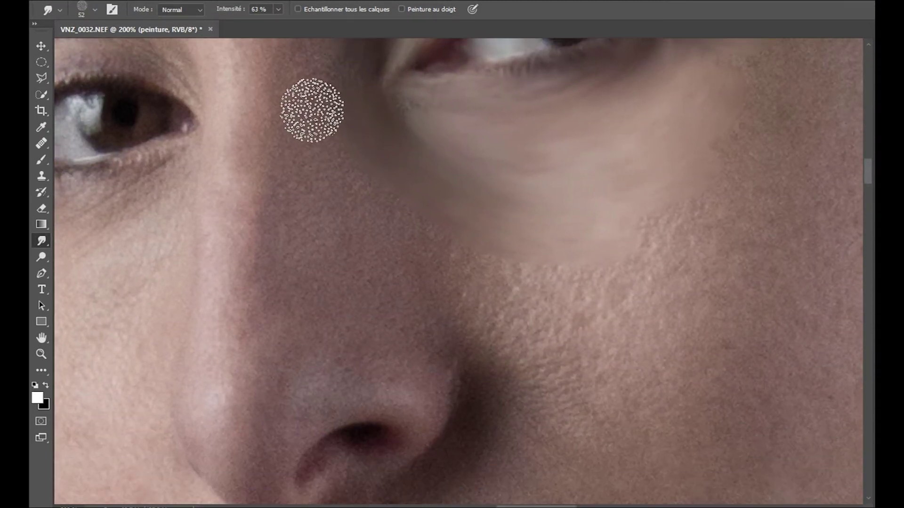
pyautogui.moveTo(333, 193)
pyautogui.mouseDown()
pyautogui.moveTo(329, 336)
pyautogui.moveTo(345, 159)
pyautogui.moveTo(376, 176)
pyautogui.moveTo(428, 303)
pyautogui.moveTo(478, 228)
pyautogui.moveTo(518, 340)
pyautogui.moveTo(495, 329)
pyautogui.mouseUp()
pyautogui.scroll(-2, 507, 309)
pyautogui.scroll(-2, 528, 191)
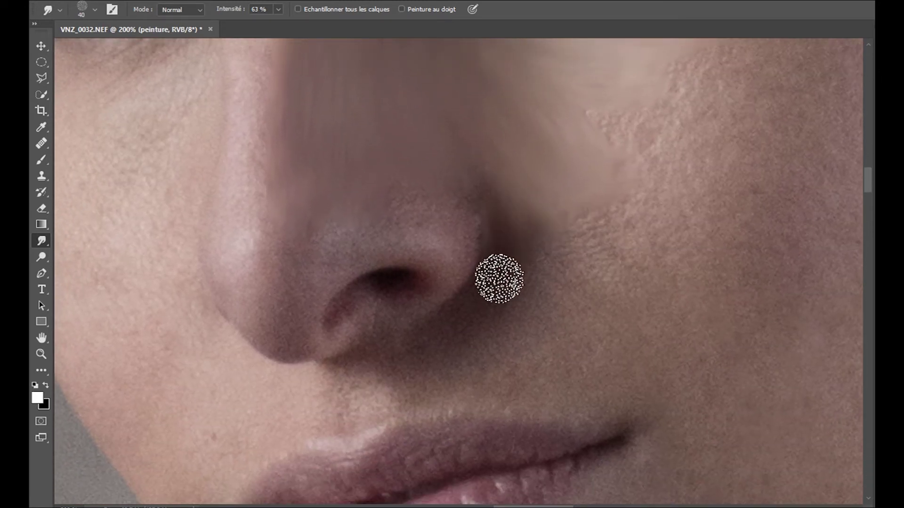
pyautogui.moveTo(317, 309)
pyautogui.mouseDown()
pyautogui.moveTo(369, 256)
pyautogui.moveTo(430, 258)
pyautogui.mouseUp()
pyautogui.moveTo(372, 321)
pyautogui.mouseDown()
pyautogui.moveTo(436, 282)
pyautogui.moveTo(407, 283)
pyautogui.moveTo(416, 283)
pyautogui.mouseUp()
# Step: Smudge the highlight above the nostril and the skin above the upper lip, blending the nose edge down
pyautogui.press('[')
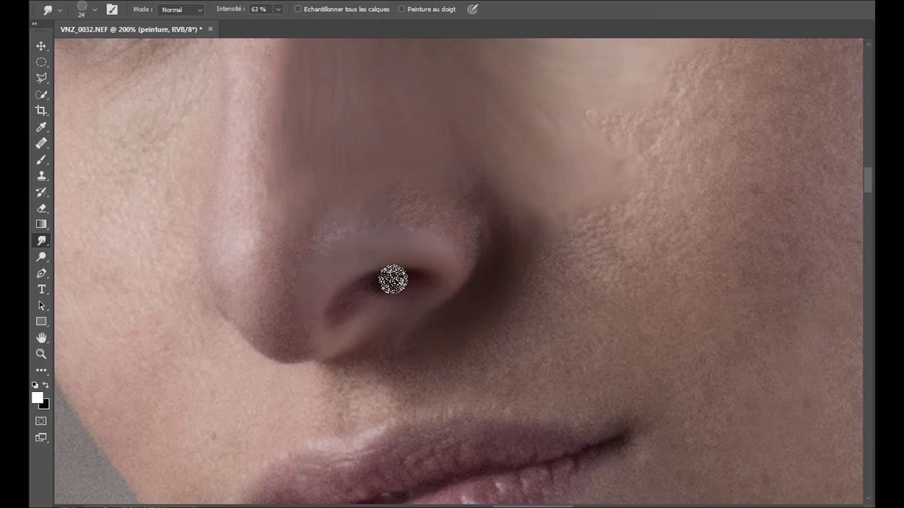
pyautogui.press(']')
pyautogui.press(']')
pyautogui.moveTo(288, 268)
pyautogui.mouseDown()
pyautogui.moveTo(450, 197)
pyautogui.moveTo(516, 217)
pyautogui.moveTo(496, 218)
pyautogui.moveTo(519, 281)
pyautogui.moveTo(470, 251)
pyautogui.moveTo(460, 373)
pyautogui.moveTo(474, 338)
pyautogui.moveTo(414, 374)
pyautogui.moveTo(413, 387)
pyautogui.moveTo(464, 380)
pyautogui.moveTo(539, 404)
pyautogui.moveTo(630, 384)
pyautogui.moveTo(466, 355)
pyautogui.moveTo(571, 363)
pyautogui.moveTo(488, 324)
pyautogui.moveTo(609, 295)
pyautogui.moveTo(557, 246)
pyautogui.moveTo(532, 280)
pyautogui.moveTo(555, 242)
pyautogui.moveTo(577, 265)
pyautogui.moveTo(548, 338)
pyautogui.moveTo(612, 284)
pyautogui.moveTo(591, 208)
pyautogui.moveTo(552, 307)
pyautogui.moveTo(581, 270)
pyautogui.mouseUp()
pyautogui.moveTo(365, 396)
pyautogui.mouseDown()
pyautogui.moveTo(359, 413)
pyautogui.moveTo(417, 373)
pyautogui.moveTo(433, 404)
pyautogui.moveTo(355, 404)
pyautogui.moveTo(377, 403)
pyautogui.moveTo(363, 383)
pyautogui.moveTo(393, 363)
pyautogui.moveTo(264, 403)
pyautogui.moveTo(292, 403)
pyautogui.moveTo(365, 306)
pyautogui.mouseUp()
pyautogui.moveTo(348, 190)
pyautogui.mouseDown()
pyautogui.moveTo(322, 161)
pyautogui.moveTo(357, 182)
pyautogui.moveTo(365, 228)
pyautogui.moveTo(337, 329)
pyautogui.moveTo(297, 373)
pyautogui.moveTo(292, 325)
pyautogui.moveTo(313, 323)
pyautogui.mouseUp()
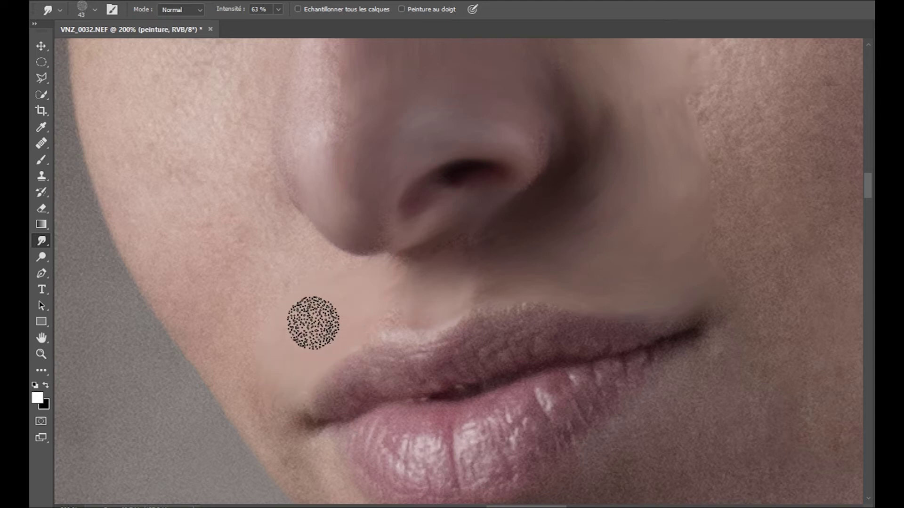
pyautogui.scroll(-3, 313, 323)
pyautogui.scroll(-3, 303, 272)
# Step: Set the Smudge brush to 26 px and streak the lower lip highlights downward
pyautogui.keyDown('alt'); pyautogui.rightClick(413, 314); pyautogui.keyUp('alt')
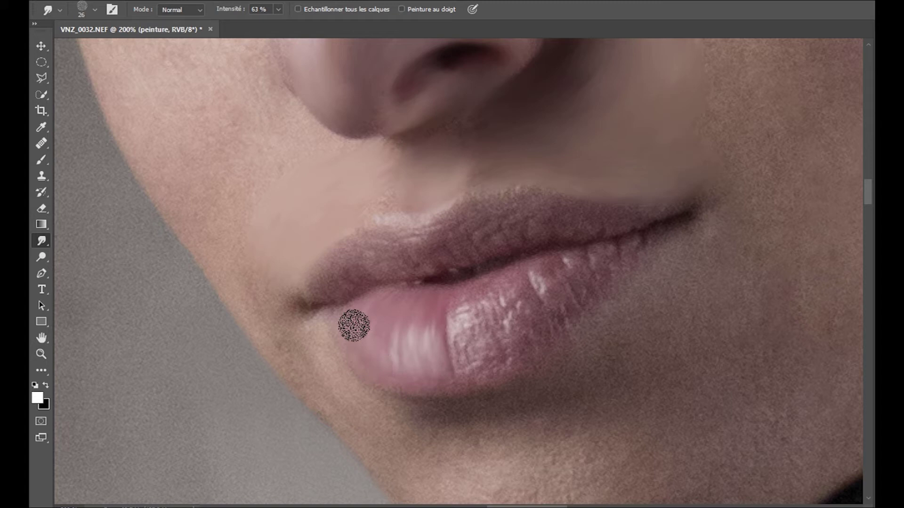
pyautogui.moveTo(472, 303); pyautogui.dragTo(475, 372)
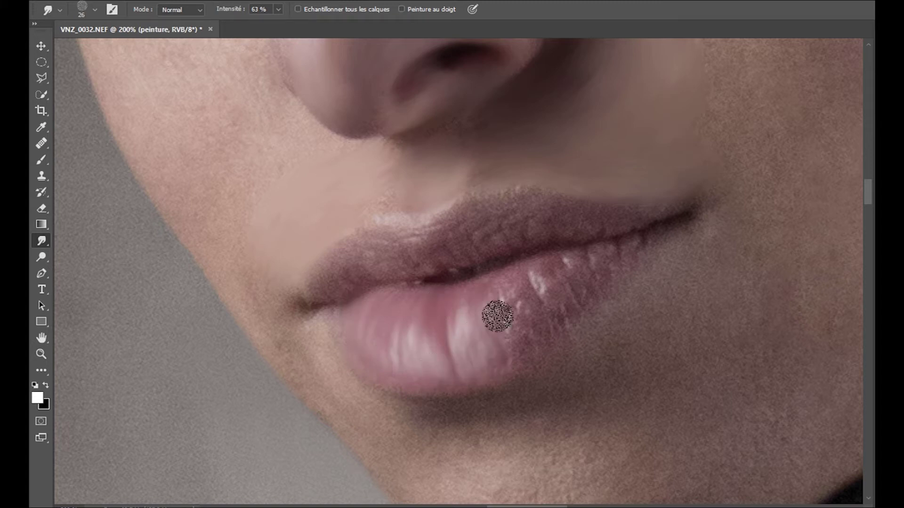
pyautogui.moveTo(507, 284); pyautogui.dragTo(526, 340)
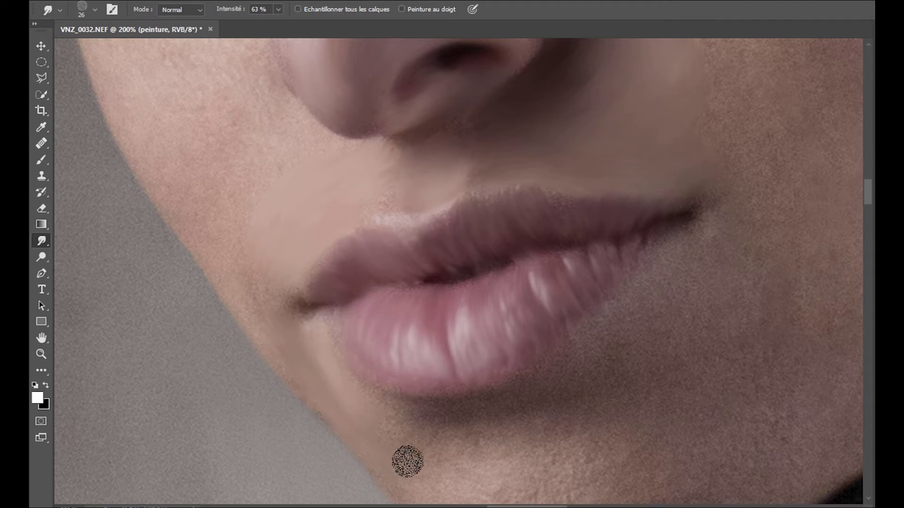
# Step: Smudge the chin below the lip and the skin near the mouth corner
pyautogui.scroll(-3, 417, 321)
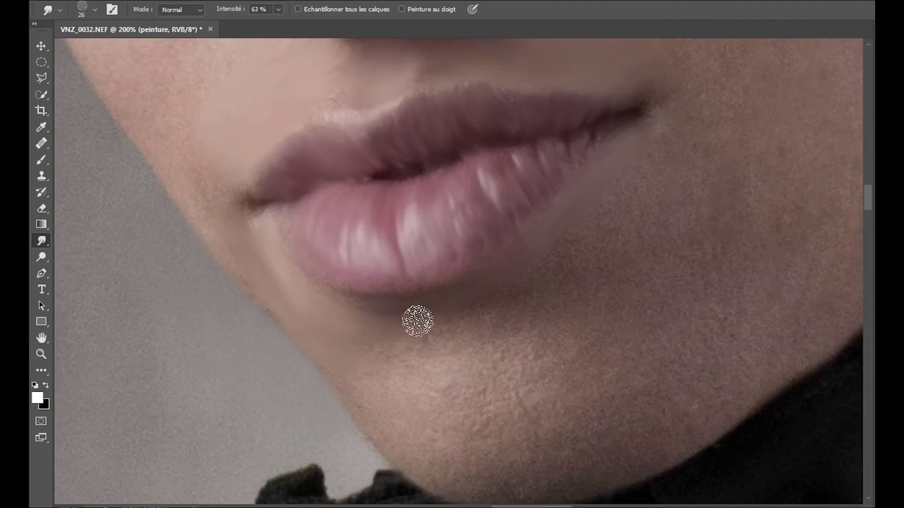
pyautogui.moveTo(440, 377)
pyautogui.mouseDown()
pyautogui.moveTo(507, 410)
pyautogui.moveTo(650, 221)
pyautogui.mouseUp()
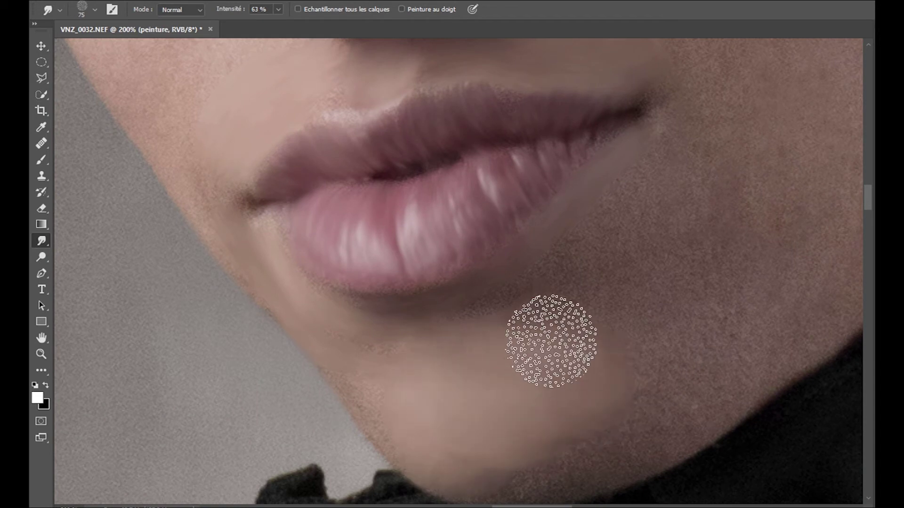
pyautogui.press('[')
pyautogui.press('[')
pyautogui.press('[')
pyautogui.moveTo(577, 307)
pyautogui.mouseDown()
pyautogui.moveTo(603, 259)
pyautogui.moveTo(617, 278)
pyautogui.mouseUp()
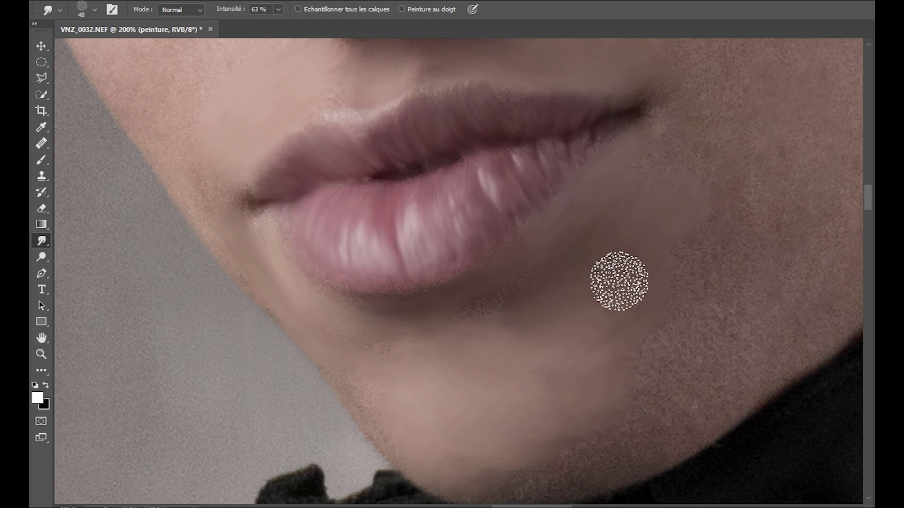
# Step: Smooth the textured cheek skin beside the nose into painted strokes
pyautogui.moveTo(618, 387); pyautogui.dragTo(453, 306)
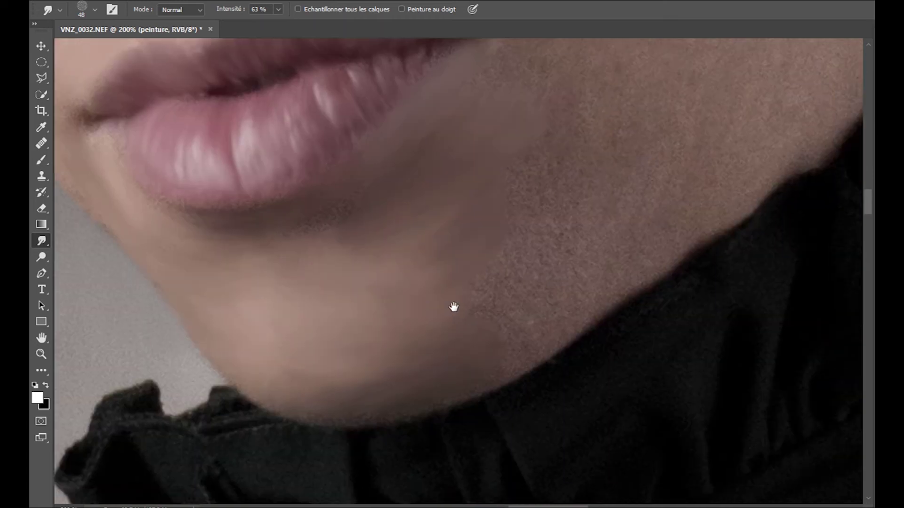
pyautogui.moveTo(528, 196); pyautogui.dragTo(470, 242)
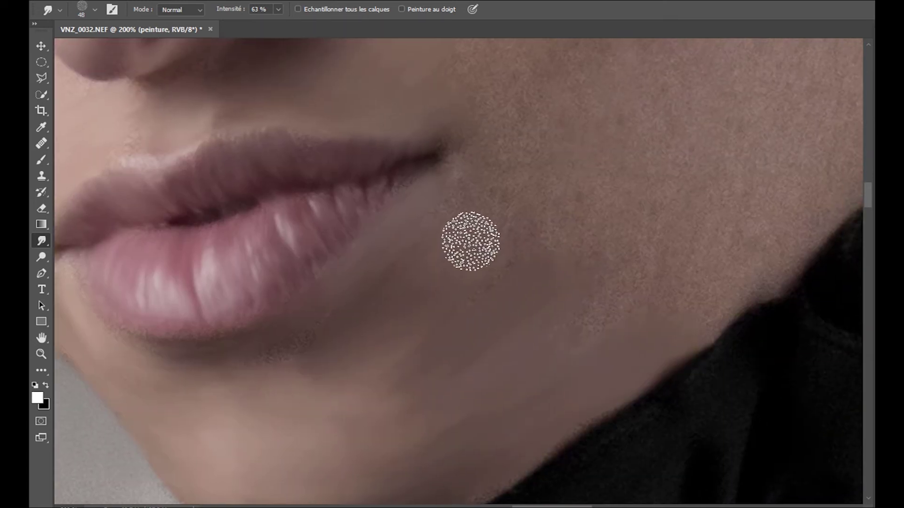
pyautogui.moveTo(675, 202); pyautogui.dragTo(694, 374)
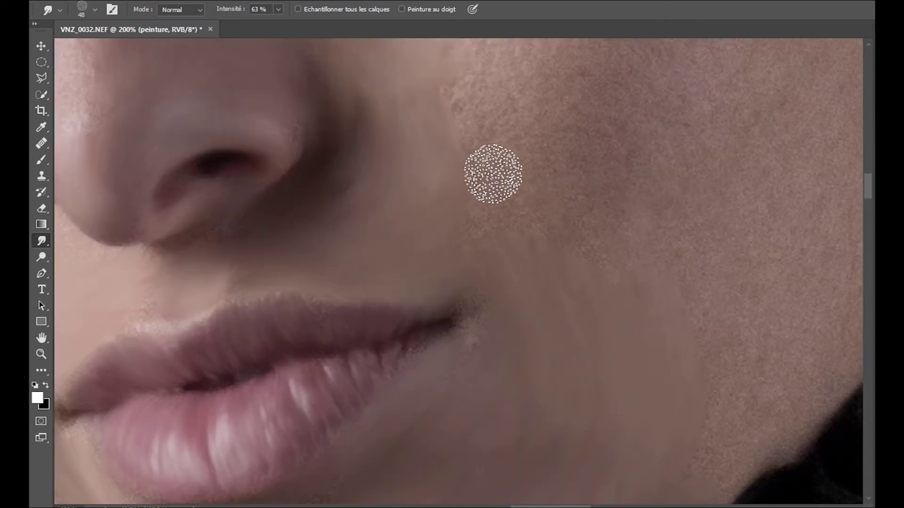
pyautogui.moveTo(592, 337)
pyautogui.mouseDown()
pyautogui.moveTo(546, 127)
pyautogui.moveTo(601, 111)
pyautogui.moveTo(720, 252)
pyautogui.moveTo(732, 127)
pyautogui.moveTo(722, 232)
pyautogui.moveTo(784, 261)
pyautogui.mouseUp()
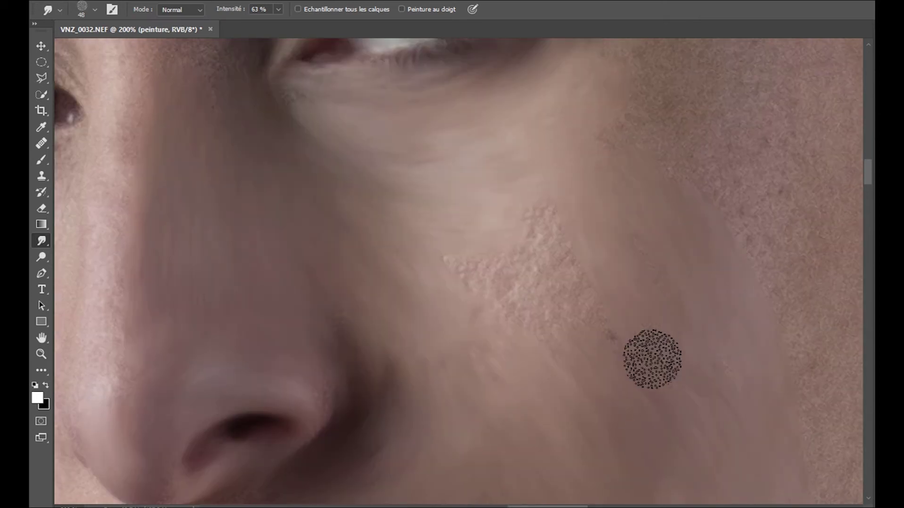
pyautogui.moveTo(405, 193)
pyautogui.mouseDown()
pyautogui.moveTo(516, 343)
pyautogui.moveTo(540, 238)
pyautogui.mouseUp()
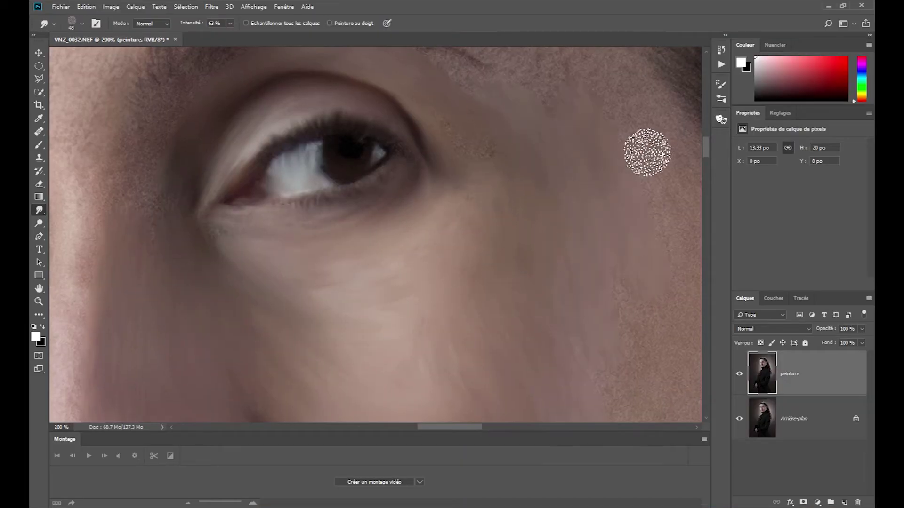
# Step: Smudge the cheek toward the ear and jawline, streaking a hair strand across the ear
pyautogui.moveTo(645, 151); pyautogui.dragTo(588, 91)
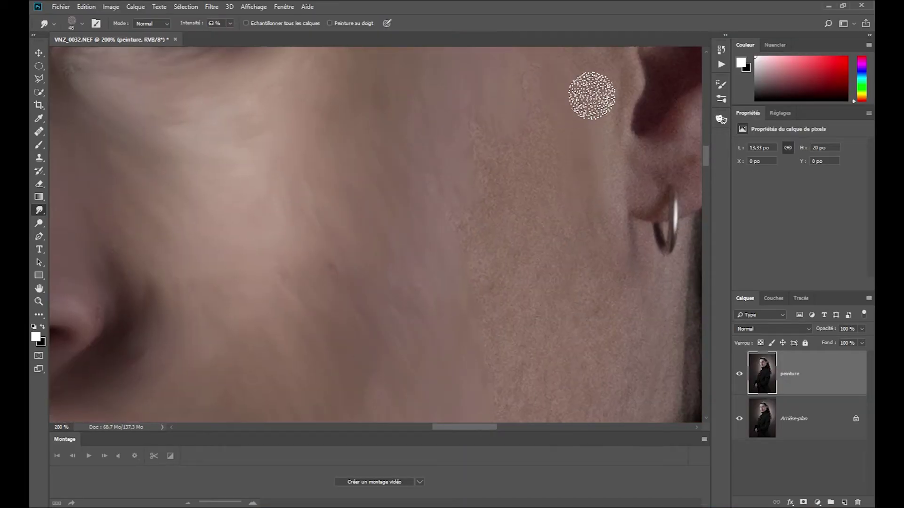
pyautogui.scroll(-3, 463, 233)
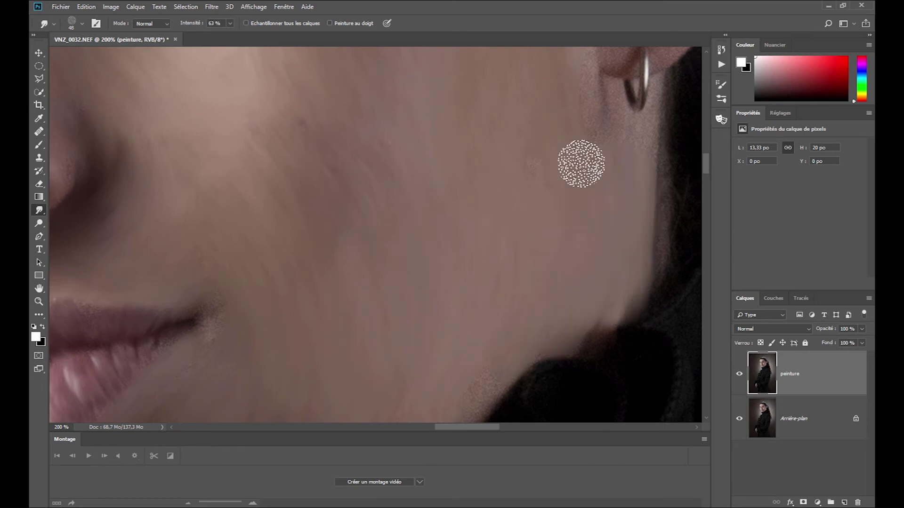
pyautogui.scroll(3, 612, 179)
pyautogui.scroll(2, 641, 198)
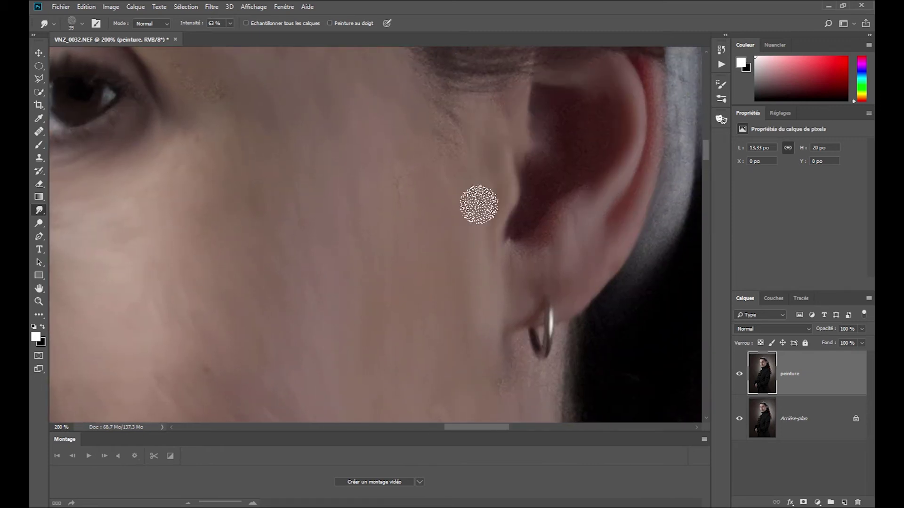
pyautogui.scroll(2, 630, 121)
pyautogui.press('[')
pyautogui.moveTo(631, 193); pyautogui.dragTo(423, 207)
pyautogui.scroll(3, 588, 141)
pyautogui.press(']')
pyautogui.press(']')
pyautogui.press(']')
pyautogui.press(']')
pyautogui.press(']')
pyautogui.press(']')
pyautogui.scroll(3, 612, 259)
pyautogui.scroll(-1, 589, 257)
pyautogui.scroll(-3, 560, 198)
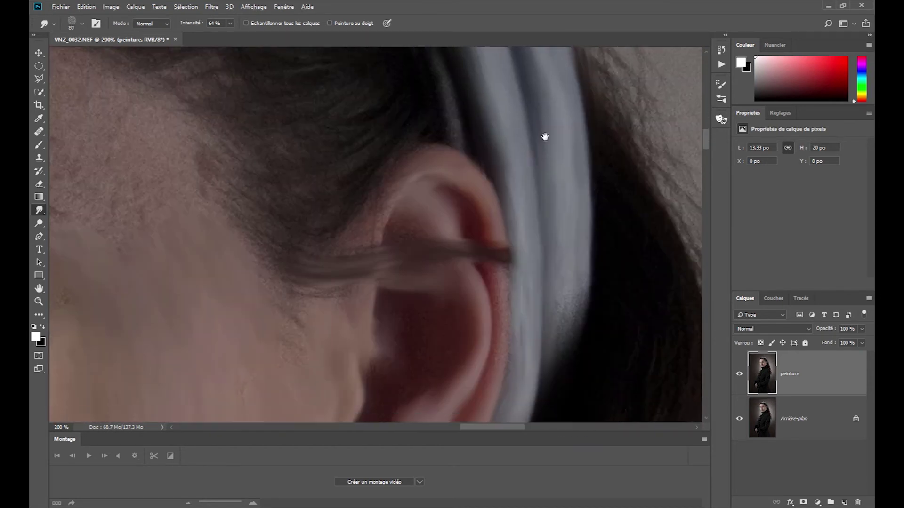
pyautogui.press('[')
pyautogui.press('[')
pyautogui.press('[')
pyautogui.scroll(-5, 536, 108)
pyautogui.scroll(-3, 525, 132)
# Step: Smudge the background texture beside the hair with a smaller brush
pyautogui.scroll(-3, 515, 369)
pyautogui.hscroll(2, 514, 369)
pyautogui.press('[')
pyautogui.press('[')
pyautogui.press('[')
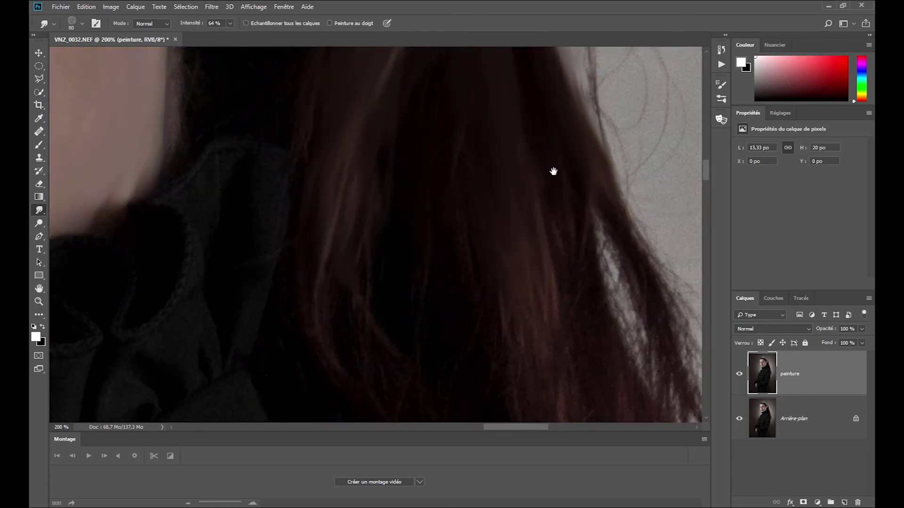
pyautogui.hscroll(1, 612, 282)
pyautogui.scroll(-3, 470, 226)
pyautogui.hscroll(2, 471, 226)
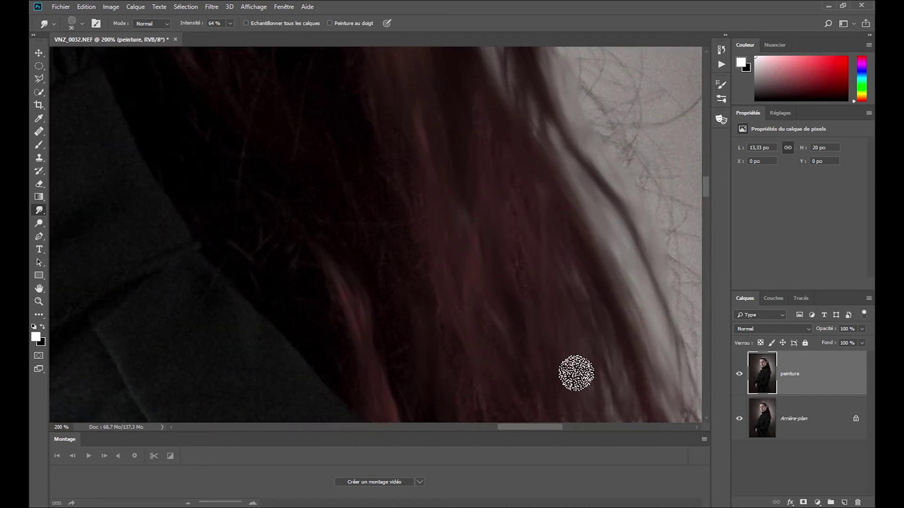
pyautogui.scroll(2, 534, 115)
pyautogui.hscroll(1, 534, 115)
pyautogui.moveTo(567, 90)
pyautogui.mouseDown()
pyautogui.moveTo(621, 125)
pyautogui.moveTo(663, 317)
pyautogui.moveTo(581, 206)
pyautogui.moveTo(681, 318)
pyautogui.mouseUp()
# Step: Smooth the frizzy lower hair strands and soften the hair edge against the background
pyautogui.scroll(-3, 611, 264)
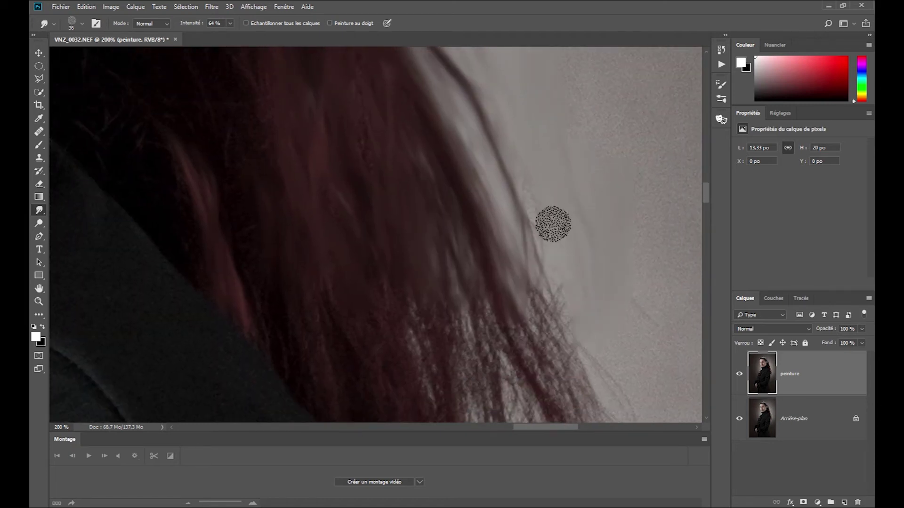
pyautogui.hscroll(-2, 496, 388)
pyautogui.moveTo(394, 369)
pyautogui.mouseDown()
pyautogui.moveTo(460, 208)
pyautogui.moveTo(588, 415)
pyautogui.mouseUp()
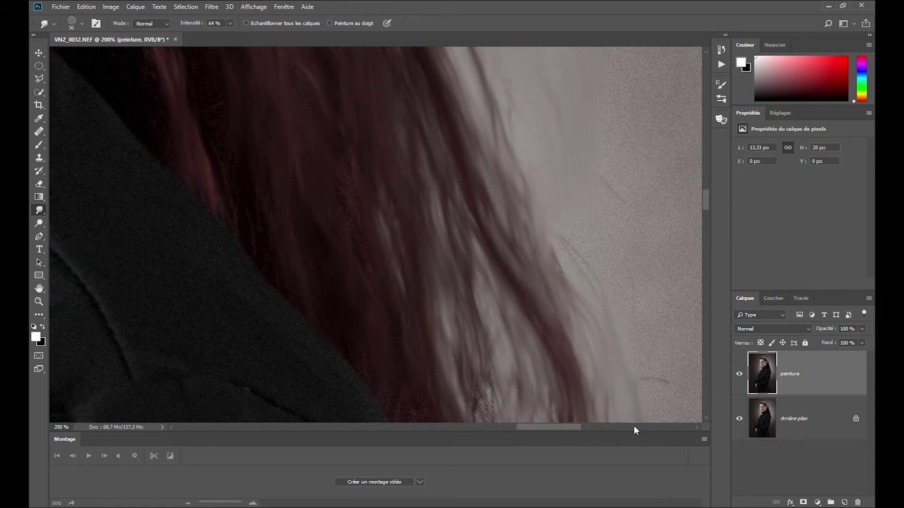
pyautogui.moveTo(576, 218); pyautogui.dragTo(587, 300)
pyautogui.scroll(-3, 589, 300)
pyautogui.moveTo(518, 394)
pyautogui.mouseDown()
pyautogui.moveTo(595, 448)
pyautogui.moveTo(628, 368)
pyautogui.mouseUp()
# Step: Turn the remaining frizzy strands over the shoulder into soft flowing strokes
pyautogui.scroll(-3, 512, 165)
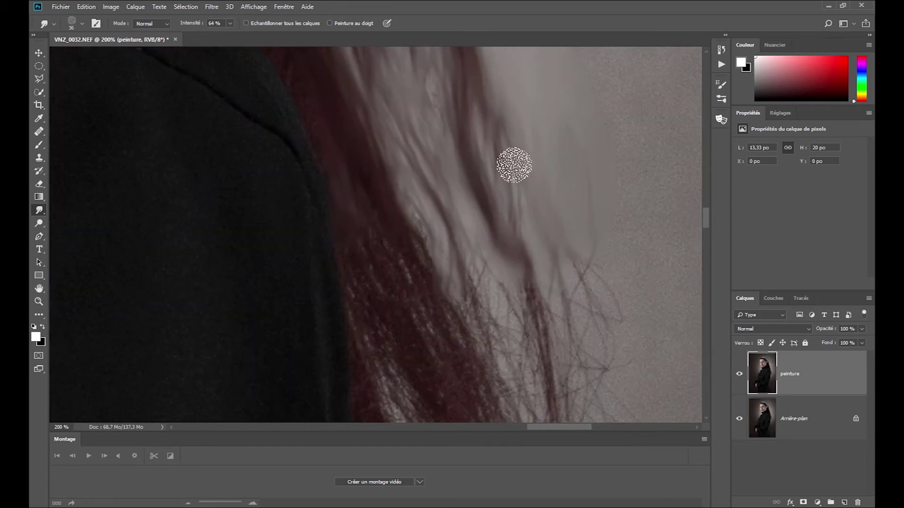
pyautogui.scroll(-2, 541, 436)
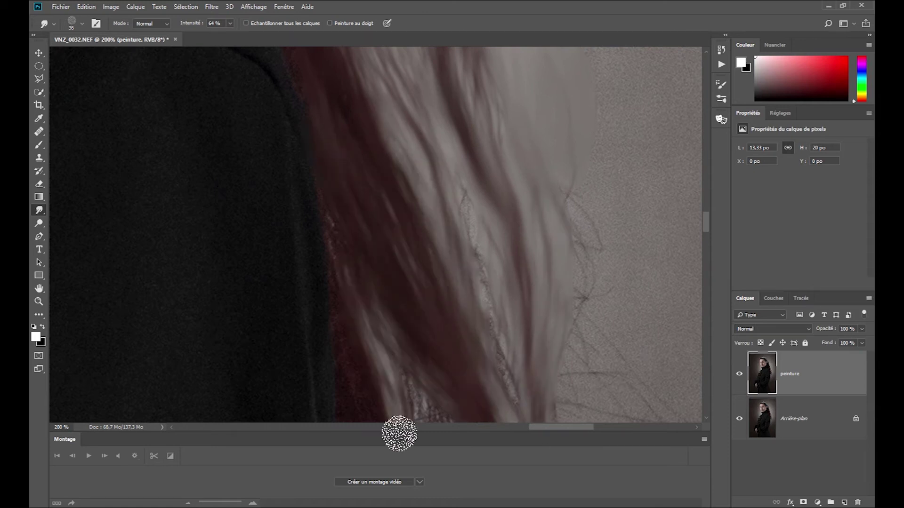
pyautogui.scroll(-3, 424, 377)
pyautogui.hscroll(2, 468, 329)
pyautogui.moveTo(410, 330)
pyautogui.mouseDown()
pyautogui.moveTo(306, 270)
pyautogui.moveTo(480, 269)
pyautogui.moveTo(462, 411)
pyautogui.mouseUp()
pyautogui.scroll(2, 523, 118)
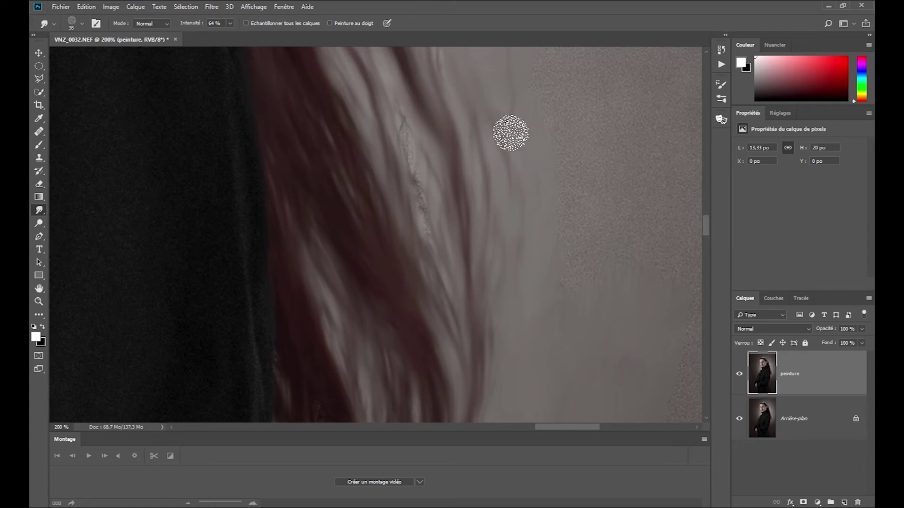
pyautogui.moveTo(422, 186); pyautogui.dragTo(453, 340)
pyautogui.scroll(3, 472, 248)
pyautogui.hscroll(-3, 436, 353)
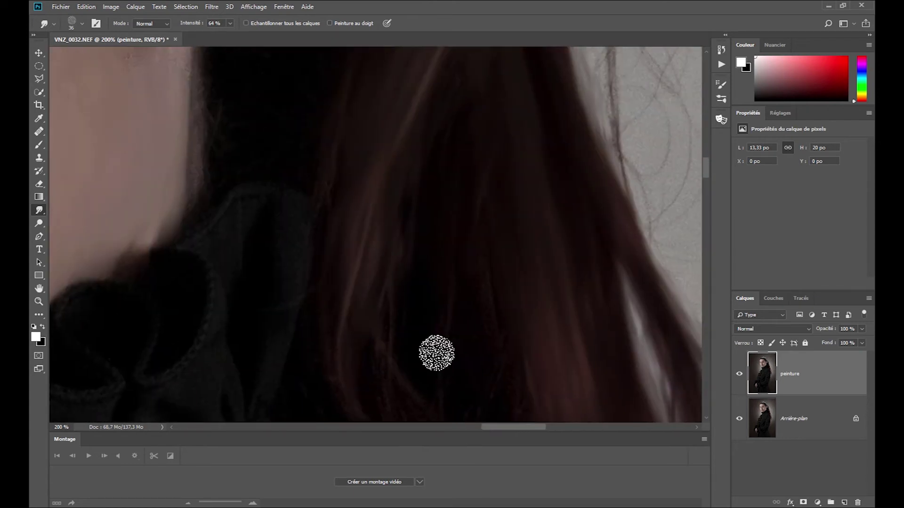
pyautogui.scroll(3, 355, 145)
pyautogui.scroll(5, 429, 128)
# Step: Blend the skin around the nose and second eye with a slightly larger smudge brush
pyautogui.hscroll(-5, 454, 251)
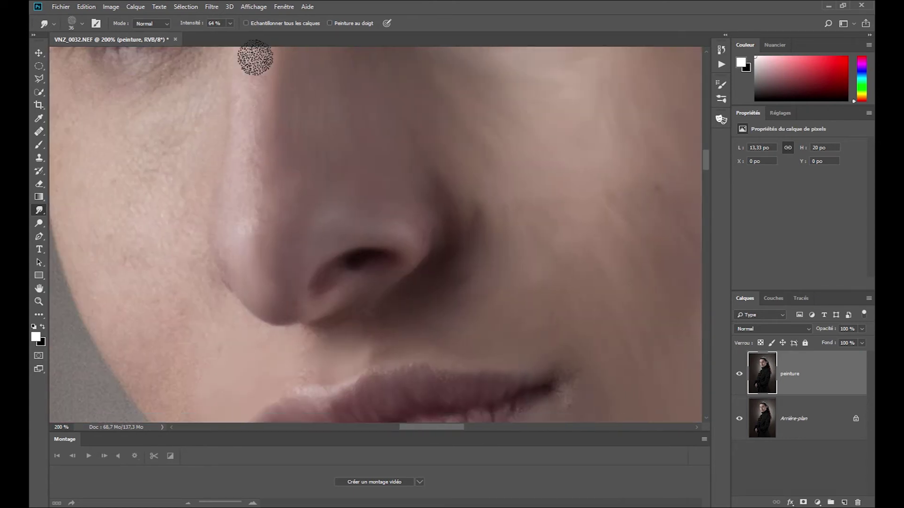
pyautogui.scroll(2, 252, 56)
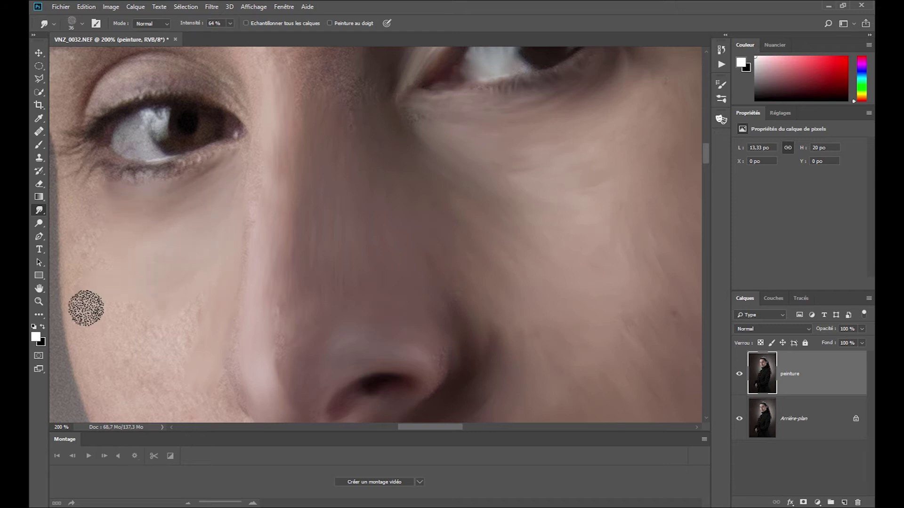
pyautogui.scroll(-5, 189, 297)
pyautogui.hscroll(-3, 188, 296)
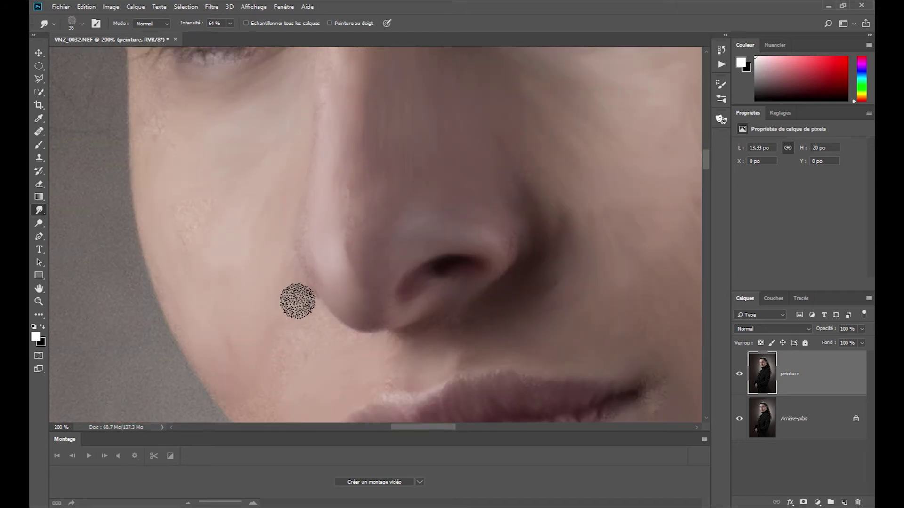
pyautogui.scroll(3, 295, 301)
pyautogui.scroll(2, 226, 280)
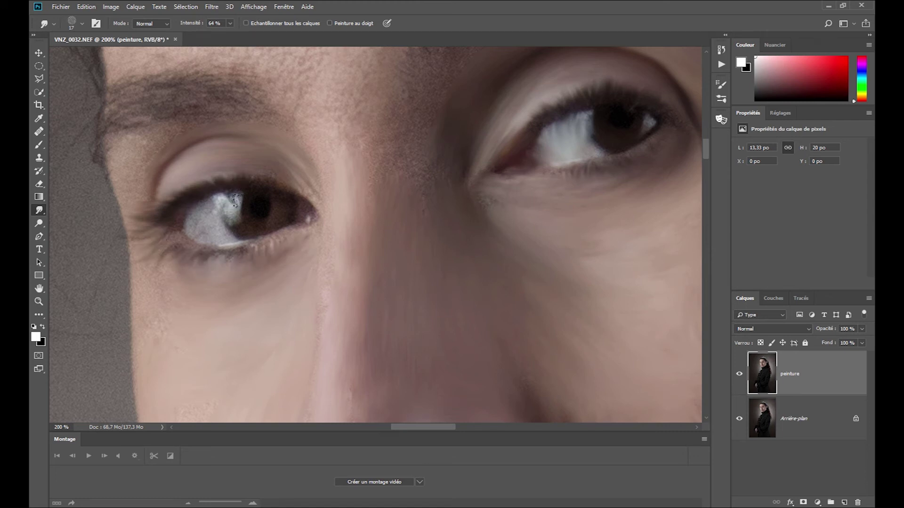
pyautogui.scroll(3, 262, 193)
pyautogui.hscroll(-1, 262, 193)
pyautogui.press(']')
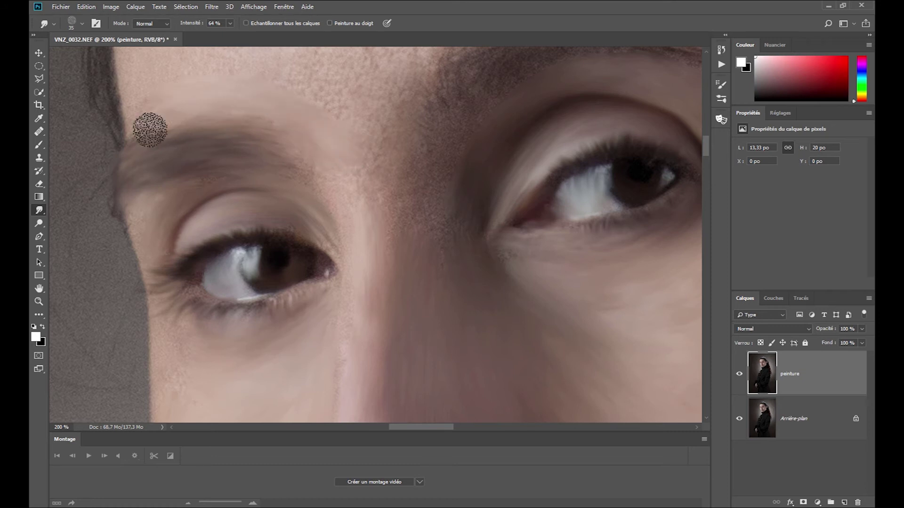
# Step: Smudge the rough forehead and brow skin up to the hairline with a larger brush
pyautogui.scroll(3, 296, 218)
pyautogui.hscroll(1, 297, 218)
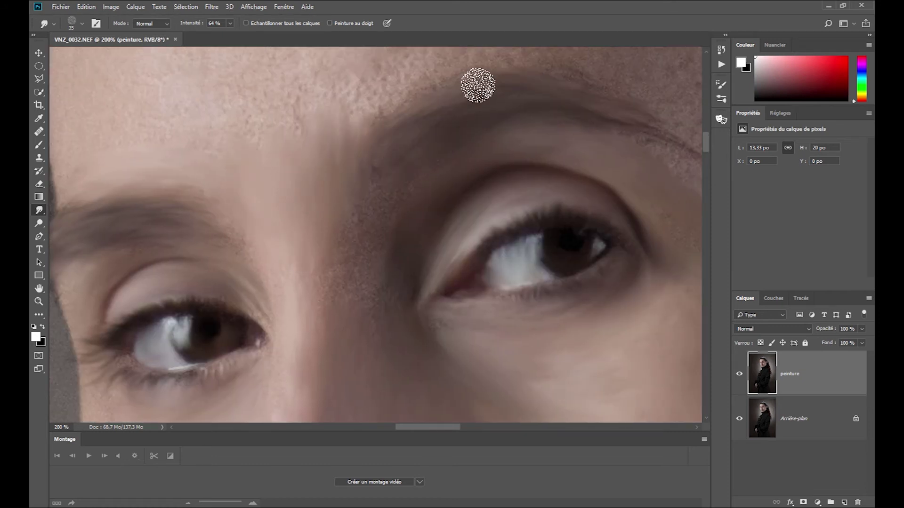
pyautogui.scroll(5, 345, 207)
pyautogui.press(']')
pyautogui.press(']')
pyautogui.press(']')
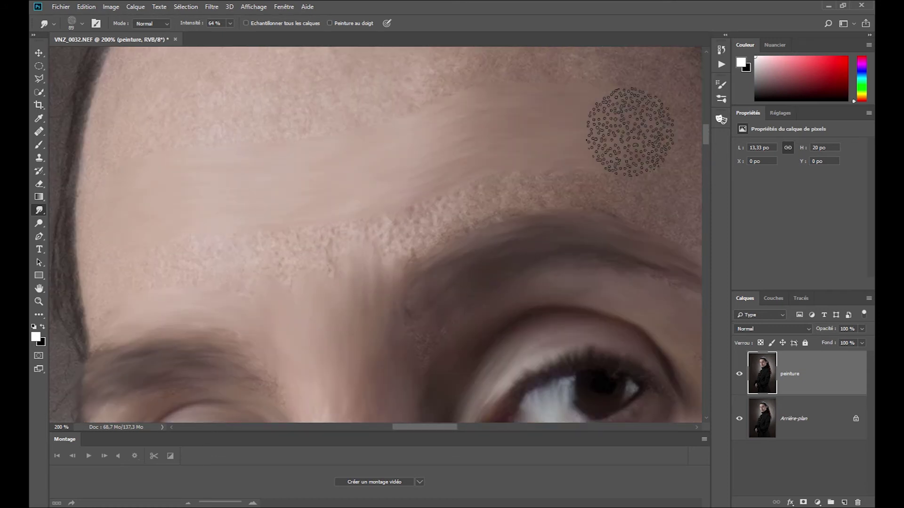
pyautogui.scroll(2, 629, 131)
pyautogui.moveTo(386, 179)
pyautogui.mouseDown()
pyautogui.moveTo(565, 222)
pyautogui.moveTo(599, 192)
pyautogui.moveTo(136, 205)
pyautogui.moveTo(246, 326)
pyautogui.mouseUp()
pyautogui.scroll(-2, 246, 326)
pyautogui.press('[')
pyautogui.press('[')
pyautogui.press('[')
pyautogui.scroll(3, 255, 115)
# Step: Smudge along the hairline into painted streaks with a reduced brush
pyautogui.scroll(3, 313, 286)
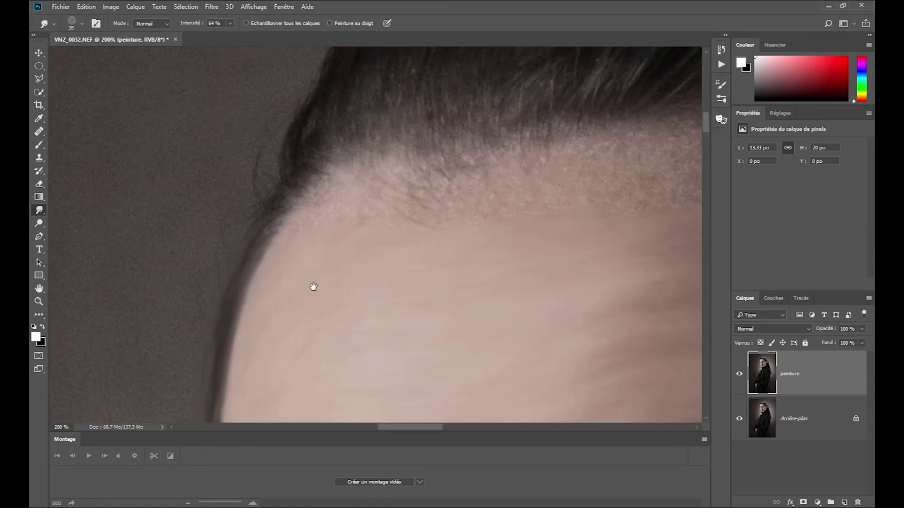
pyautogui.hscroll(3, 333, 216)
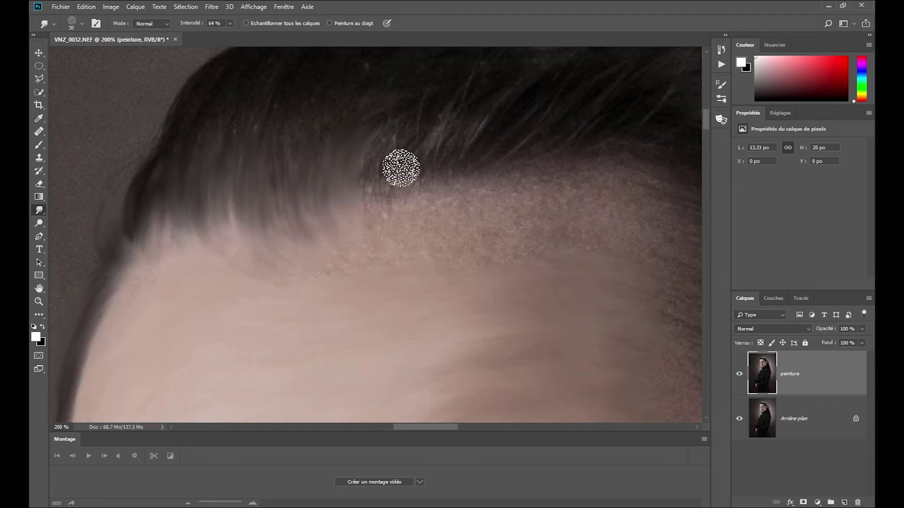
pyautogui.scroll(-2, 530, 226)
pyautogui.hscroll(2, 530, 226)
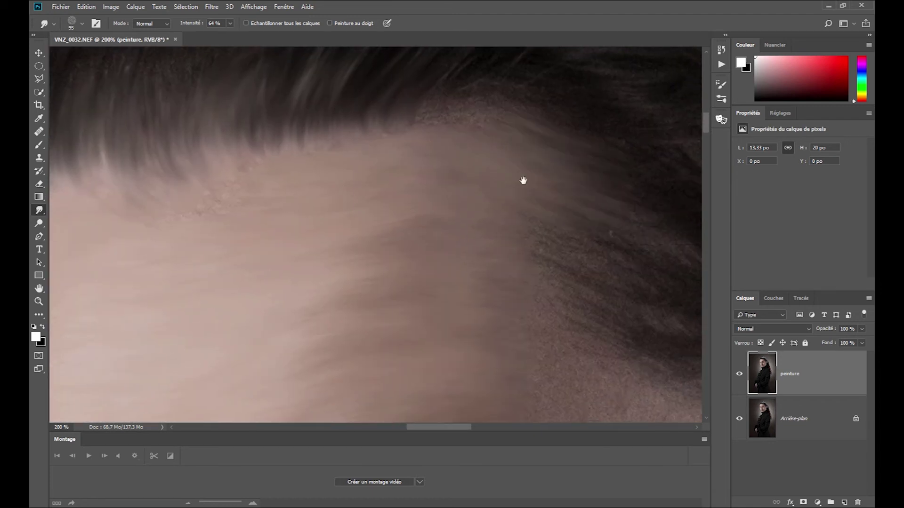
pyautogui.hscroll(2, 522, 179)
pyautogui.scroll(-2, 472, 317)
pyautogui.press('[')
pyautogui.press('[')
pyautogui.press('[')
pyautogui.hscroll(2, 337, 337)
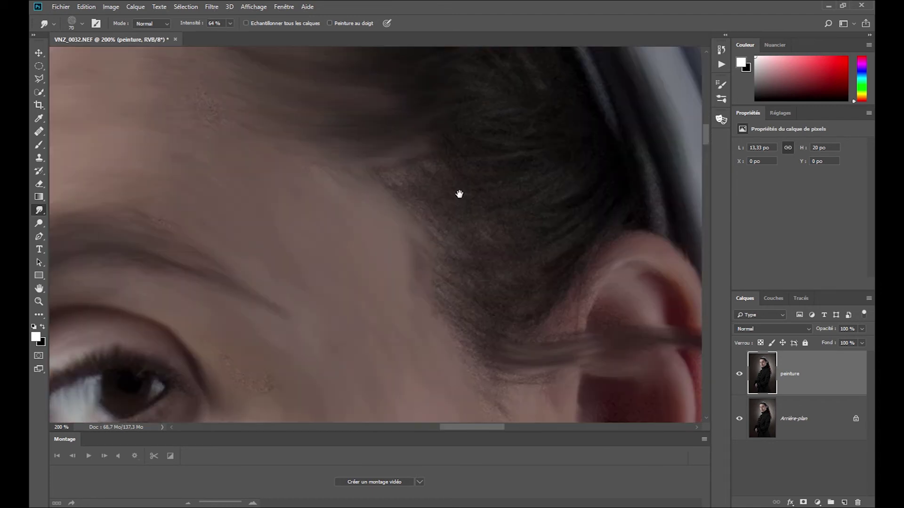
pyautogui.scroll(2, 509, 313)
pyautogui.scroll(2, 468, 171)
pyautogui.scroll(2, 356, 162)
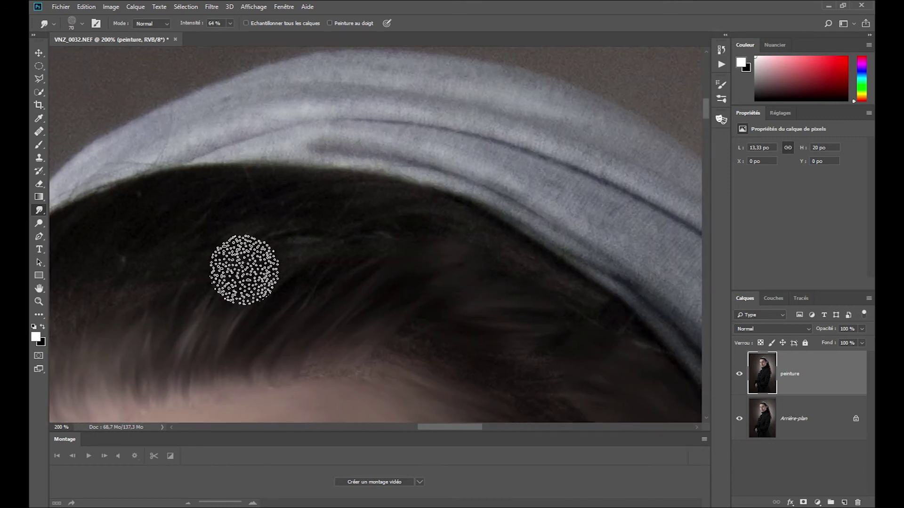
pyautogui.hscroll(-2, 242, 262)
pyautogui.scroll(2, 654, 184)
pyautogui.hscroll(-2, 654, 184)
pyautogui.scroll(-2, 574, 256)
pyautogui.scroll(2, 361, 169)
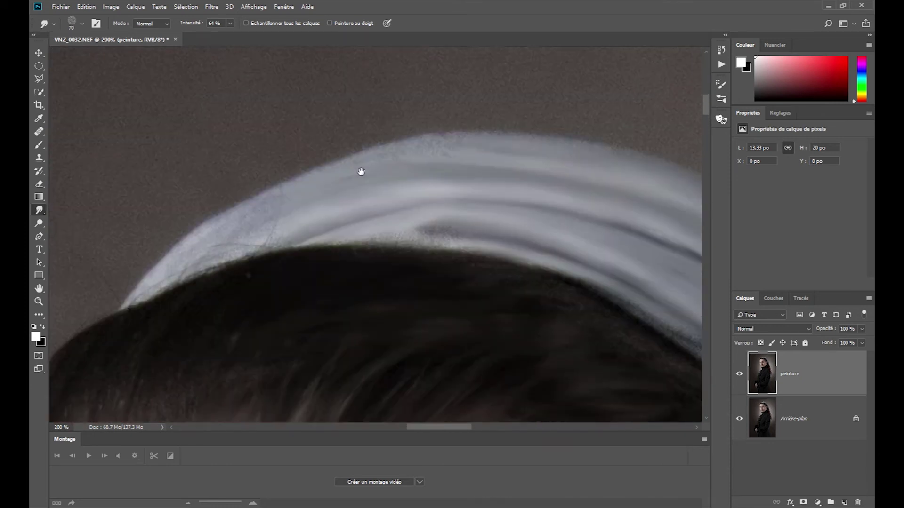
pyautogui.scroll(-2, 250, 120)
# Step: Soften the dark hair above the forehead and the pale headband with finer strokes
pyautogui.press('[')
pyautogui.press('[')
pyautogui.press('[')
pyautogui.scroll(-2, 250, 121)
pyautogui.scroll(-2, 369, 181)
pyautogui.scroll(-2, 221, 266)
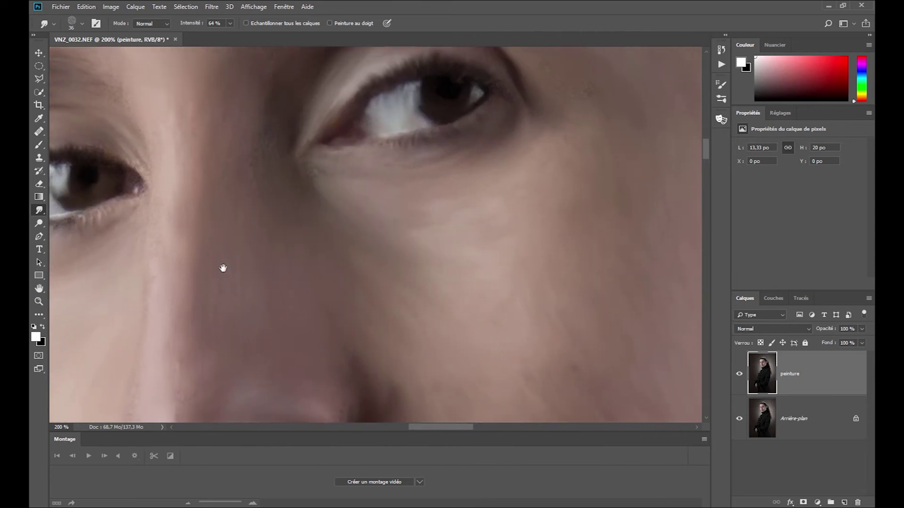
pyautogui.scroll(-2, 529, 353)
pyautogui.scroll(-2, 529, 352)
pyautogui.scroll(4, 467, 272)
pyautogui.hscroll(2, 468, 273)
pyautogui.hscroll(-3, 414, 318)
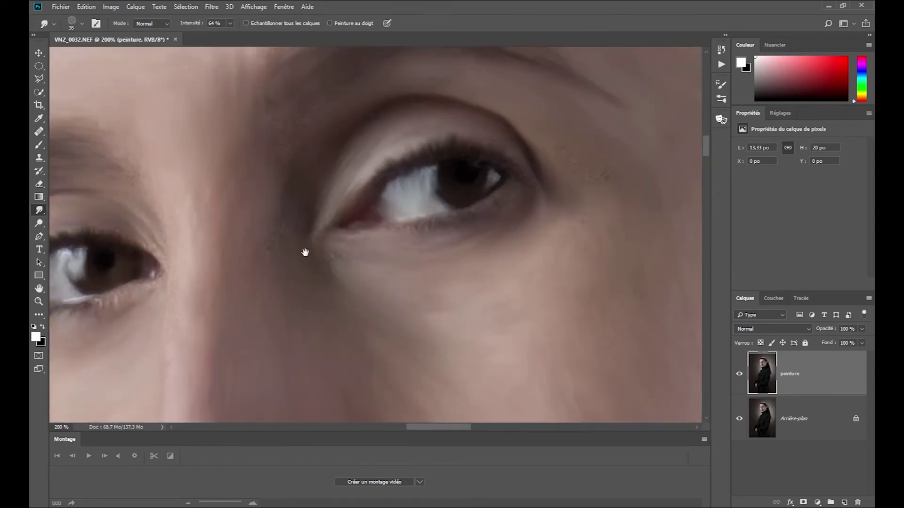
pyautogui.hscroll(-2, 305, 252)
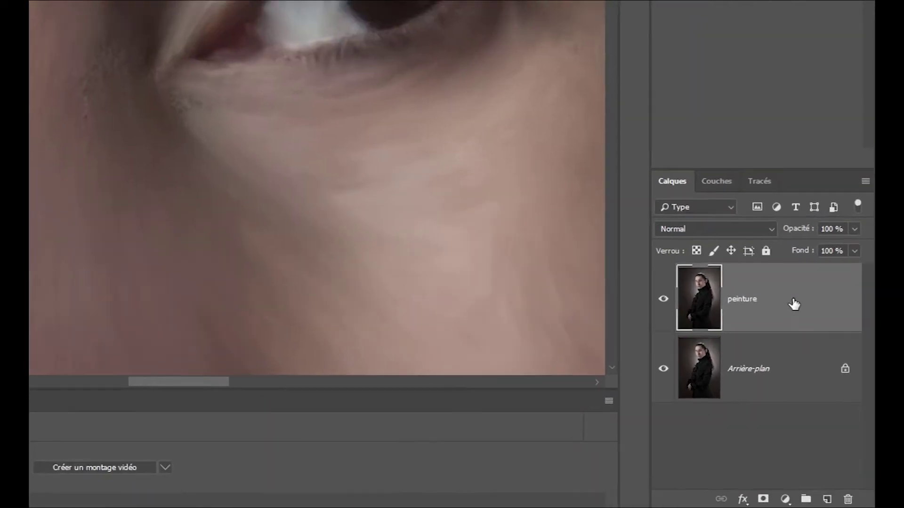
# Step: Duplicate peinture as Contraste, blended in Incrustation mode at about 60% opacity
pyautogui.moveTo(819, 377)
pyautogui.mouseDown()
pyautogui.moveTo(852, 482)
pyautogui.moveTo(820, 498)
pyautogui.mouseUp()
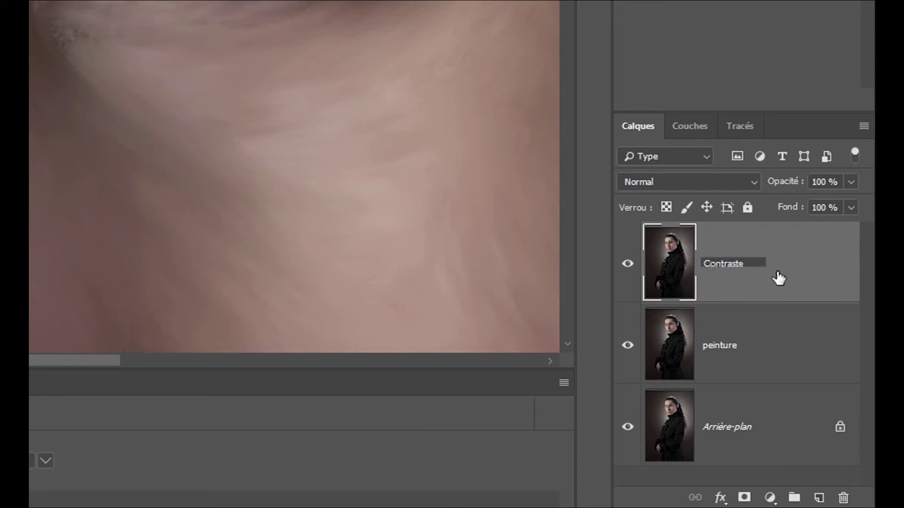
pyautogui.click(644, 182)
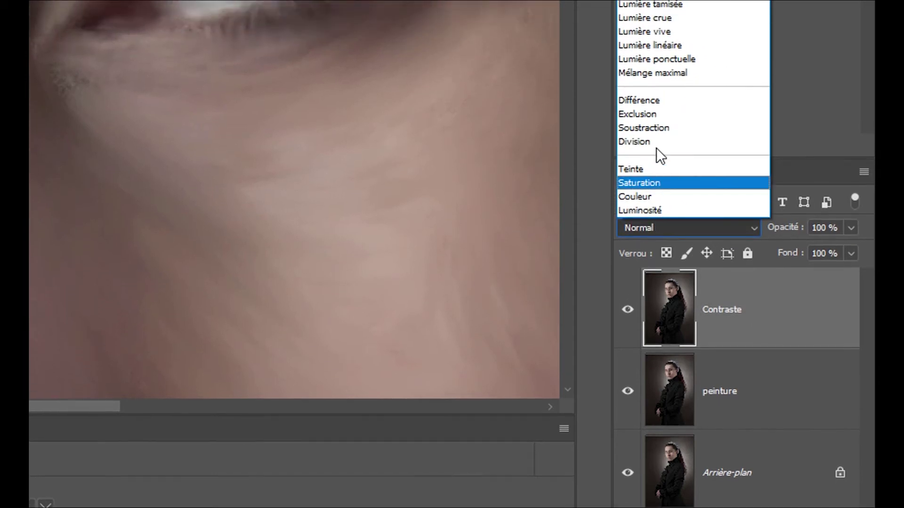
pyautogui.click(657, 87)
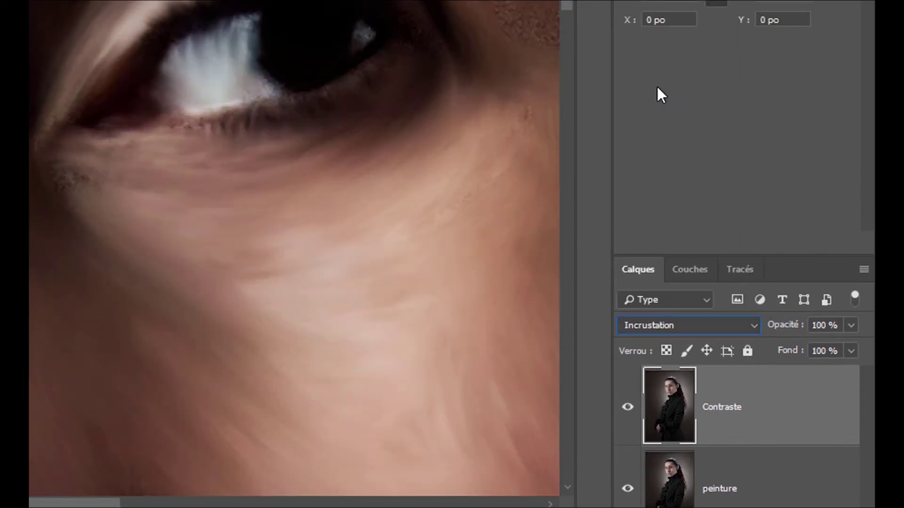
pyautogui.moveTo(830, 347); pyautogui.dragTo(819, 346)
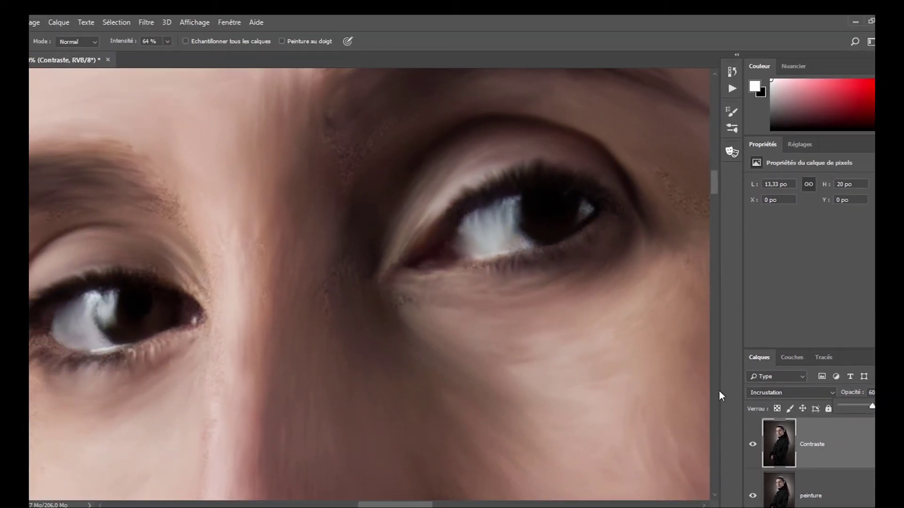
pyautogui.click(753, 446)
pyautogui.click(753, 445)
pyautogui.click(753, 446)
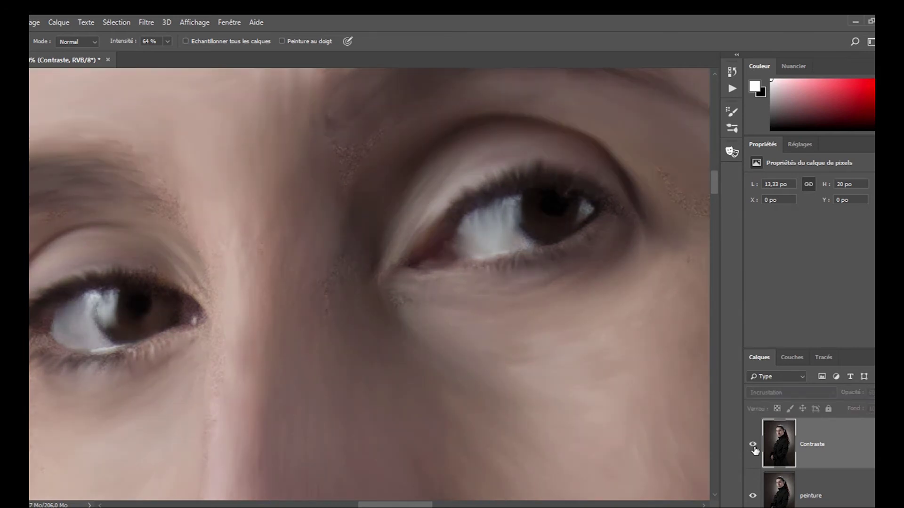
pyautogui.click(753, 446)
pyautogui.moveTo(446, 428); pyautogui.dragTo(451, 199)
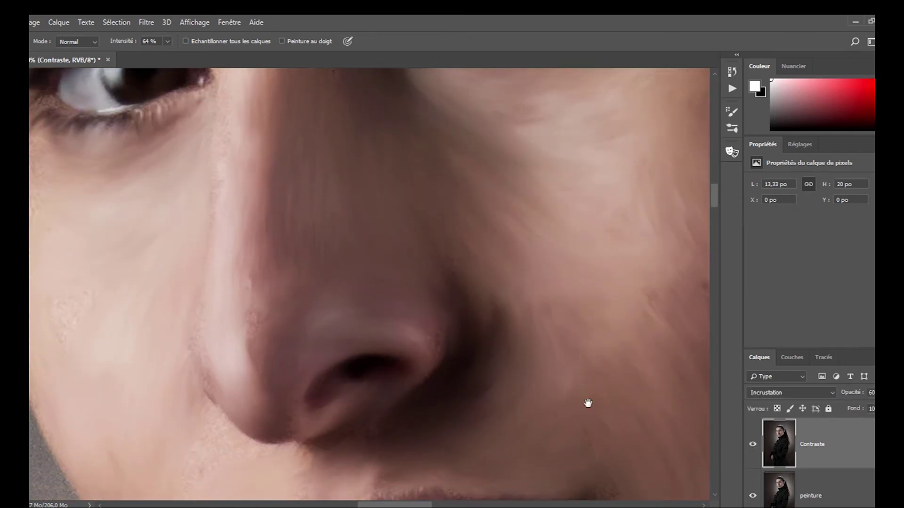
pyautogui.moveTo(587, 403); pyautogui.dragTo(433, 317)
pyautogui.moveTo(508, 373)
pyautogui.mouseDown()
pyautogui.moveTo(528, 262)
pyautogui.moveTo(492, 171)
pyautogui.moveTo(501, 162)
pyautogui.mouseUp()
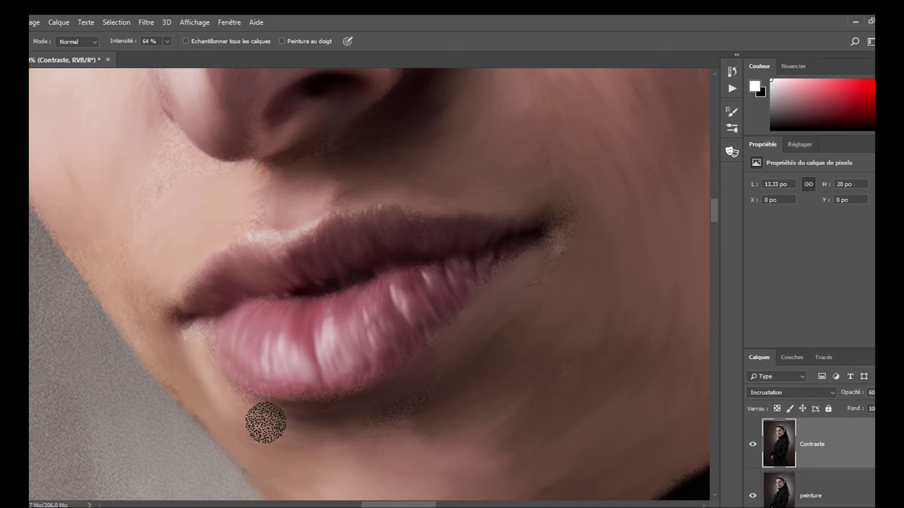
pyautogui.click(773, 503)
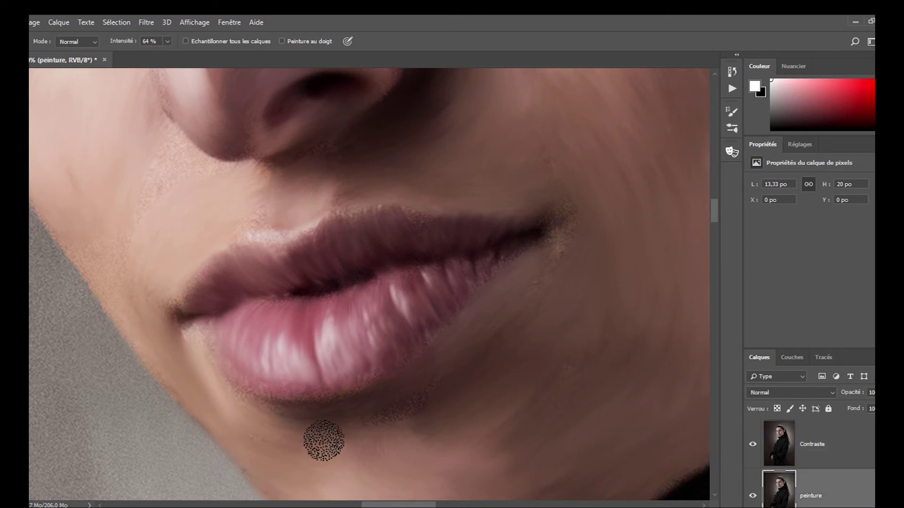
pyautogui.click(756, 447)
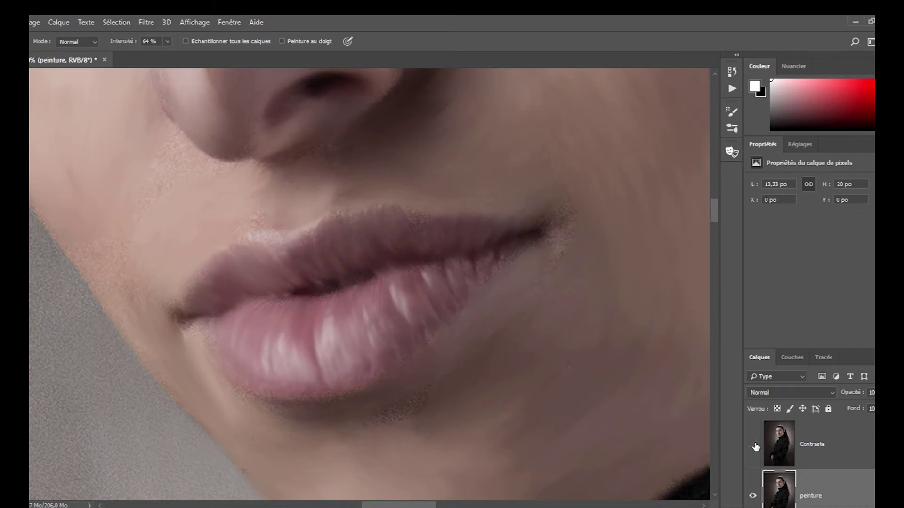
pyautogui.moveTo(480, 228); pyautogui.dragTo(512, 397)
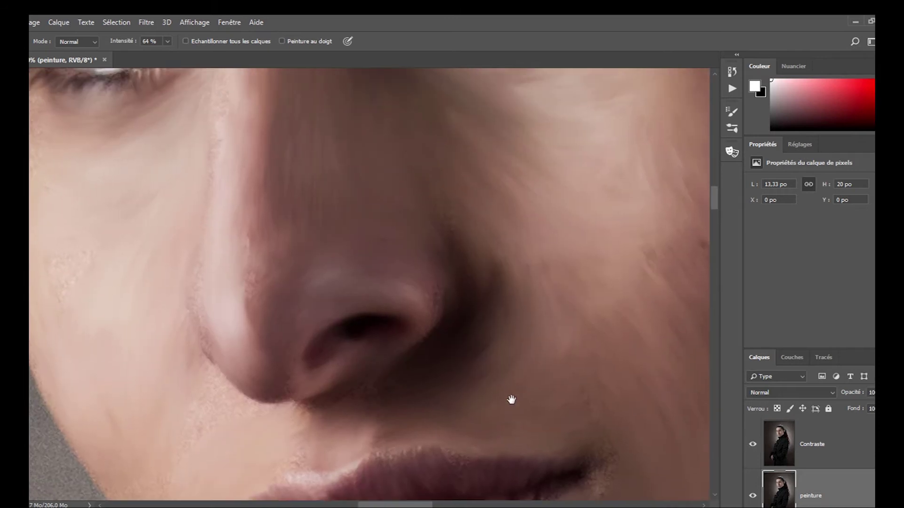
pyautogui.moveTo(506, 264)
pyautogui.mouseDown()
pyautogui.moveTo(502, 386)
pyautogui.moveTo(489, 288)
pyautogui.mouseUp()
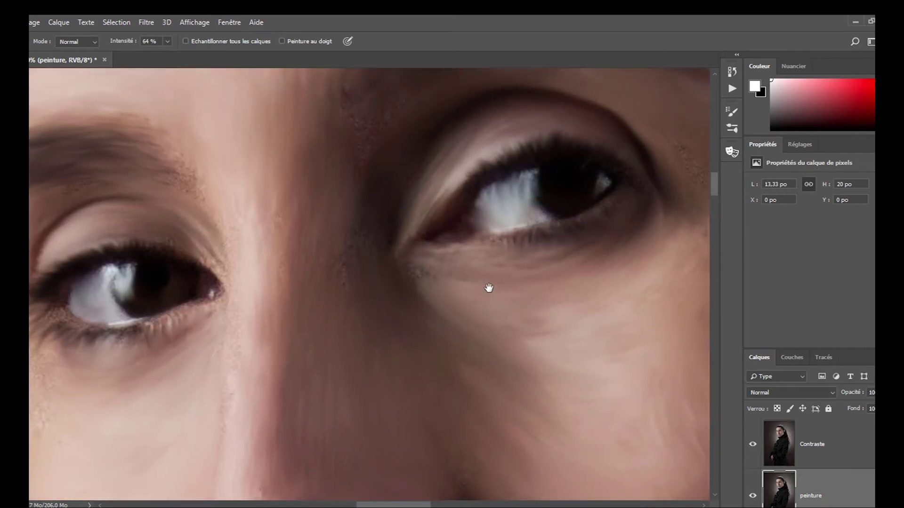
pyautogui.click(831, 444)
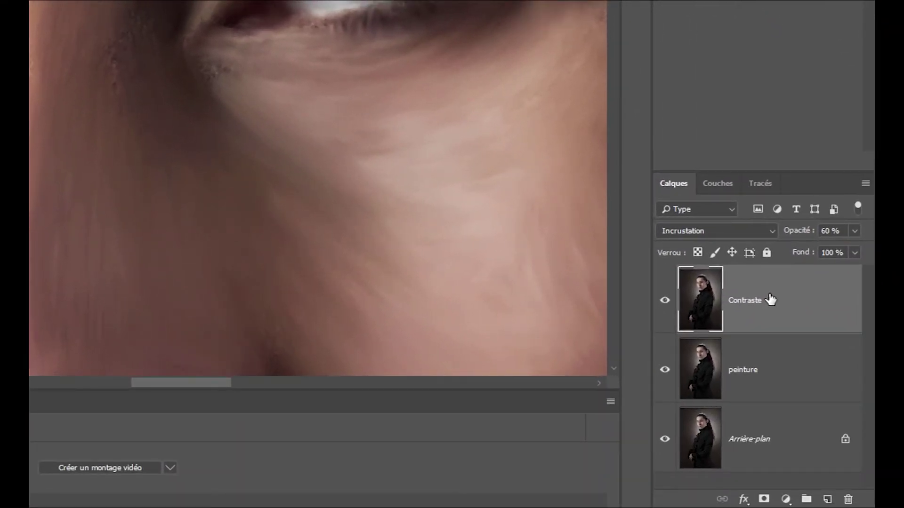
# Step: Duplicate Contraste as Contraste copie and load the RVB channel's luminosity as a selection
pyautogui.moveTo(780, 292); pyautogui.dragTo(827, 500)
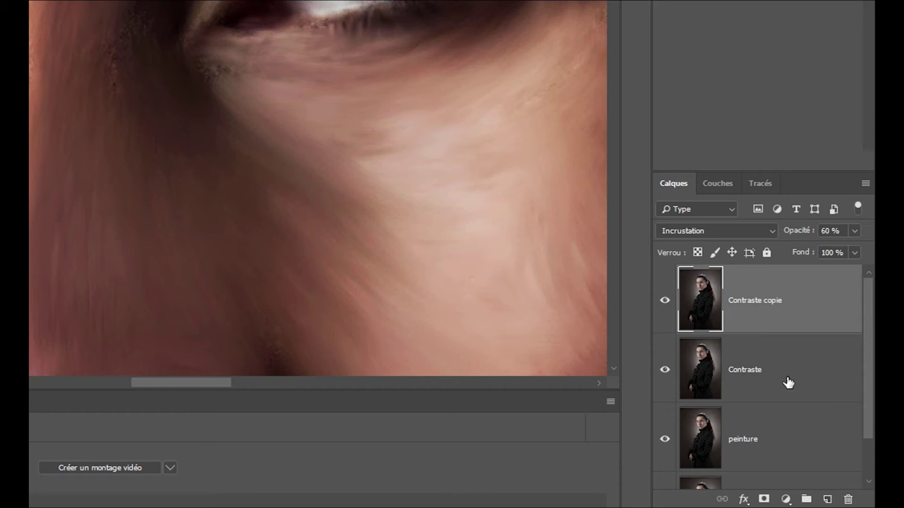
pyautogui.click(716, 185)
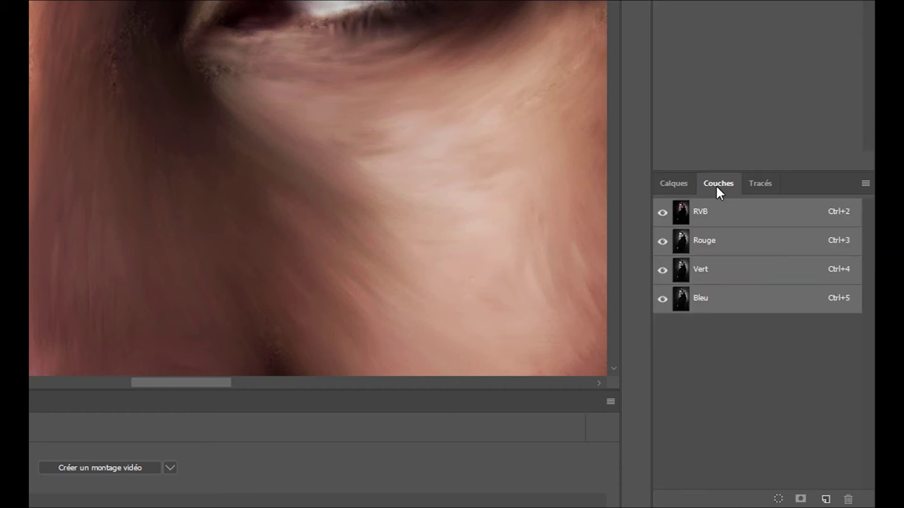
pyautogui.keyDown('ctrl'); pyautogui.click(685, 217); pyautogui.keyUp('ctrl')
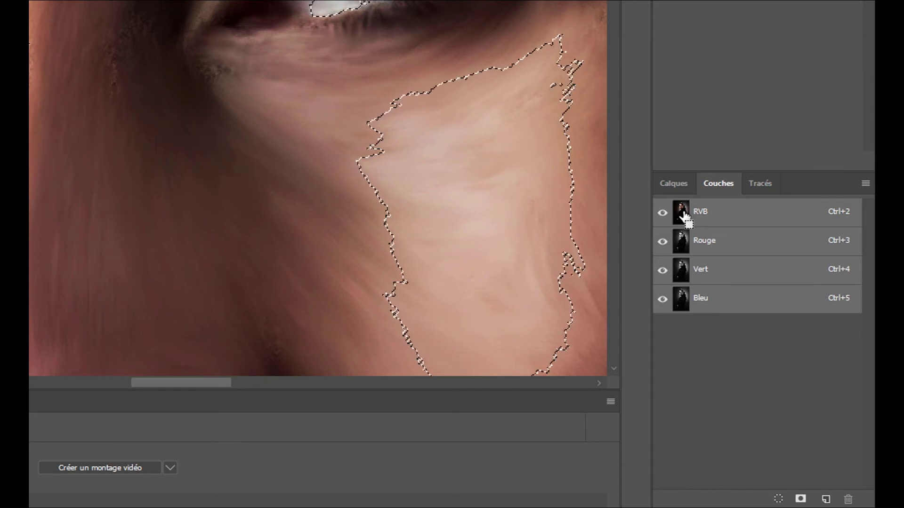
pyautogui.click(722, 267)
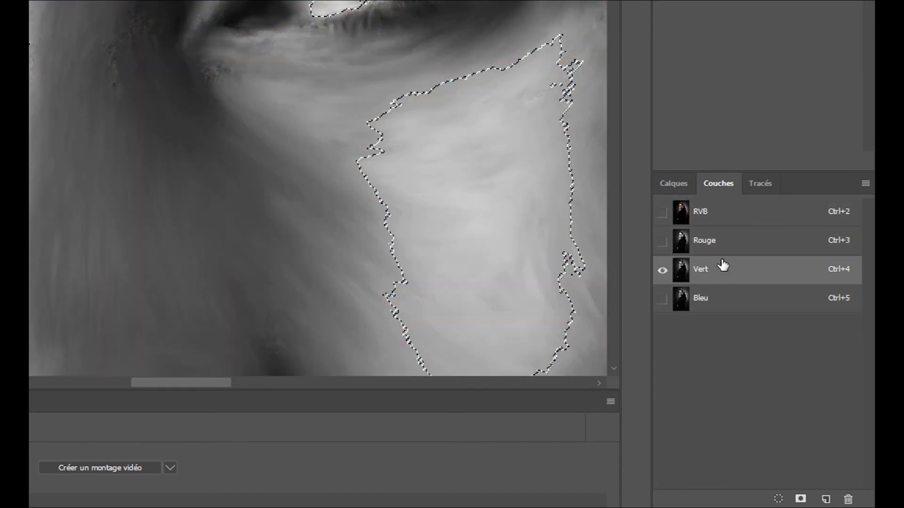
pyautogui.click(720, 242)
pyautogui.click(693, 217)
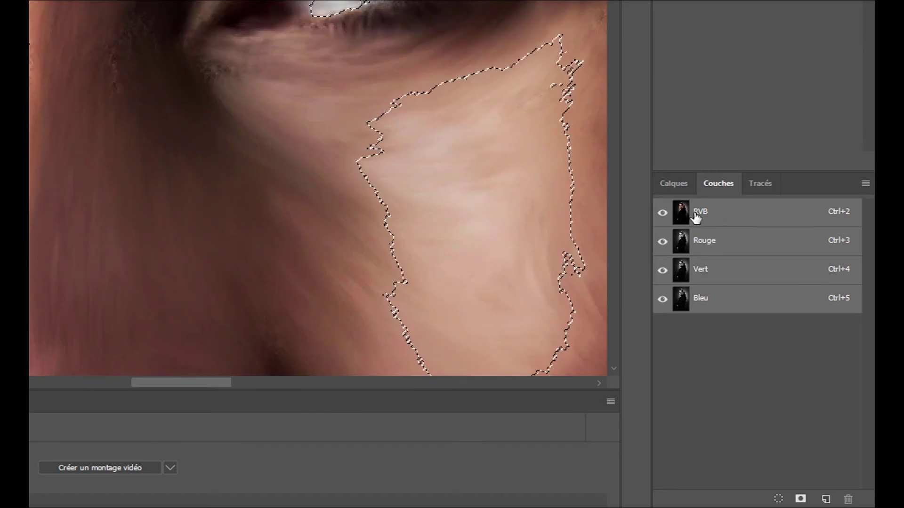
pyautogui.click(676, 183)
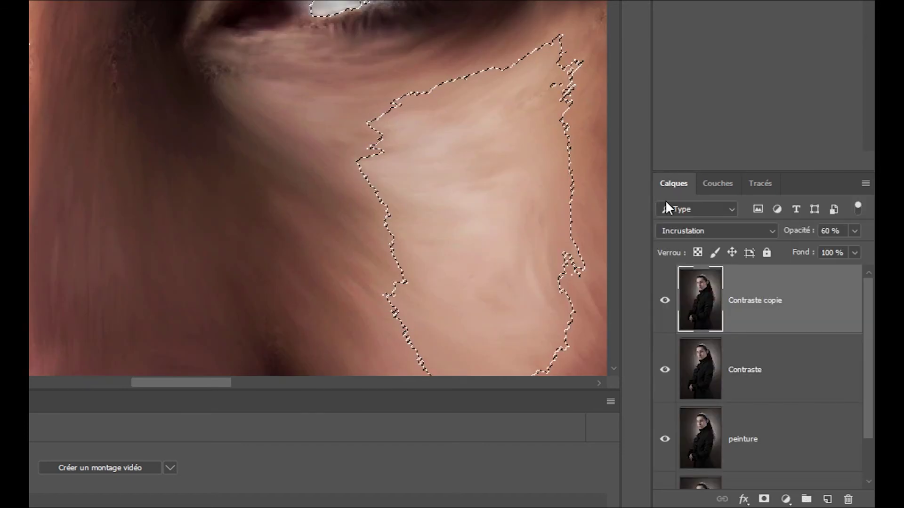
# Step: Mask Contraste copie with the luminosity selection and try Lumière tamisée and Lumière vive blends
pyautogui.click(763, 499)
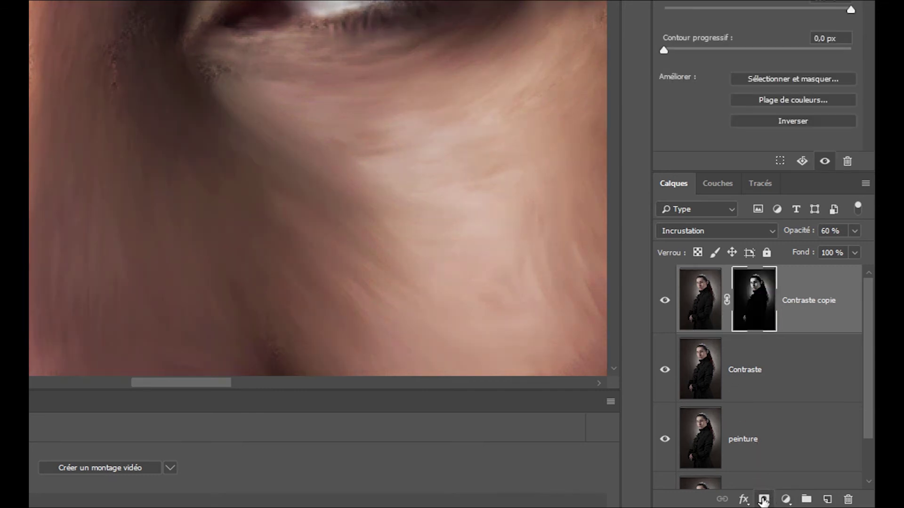
pyautogui.keyDown('alt'); pyautogui.click(760, 297); pyautogui.keyUp('alt')
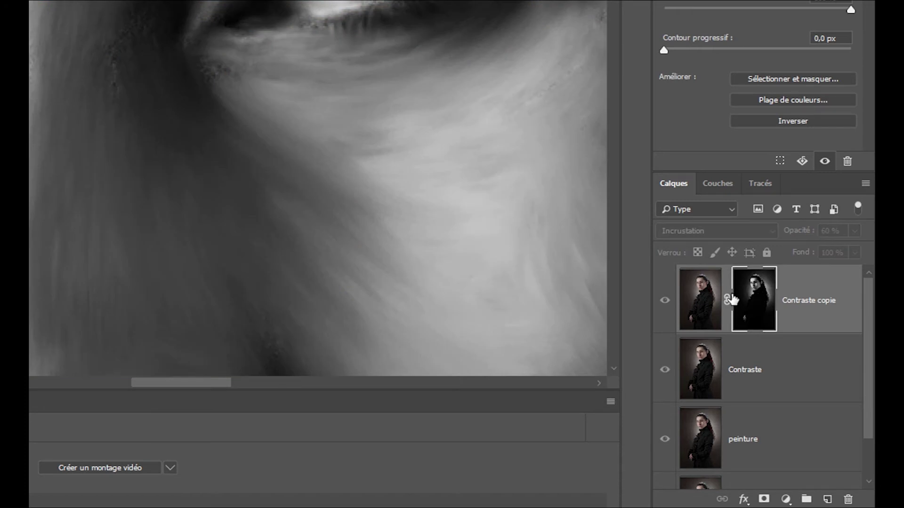
pyautogui.click(702, 301)
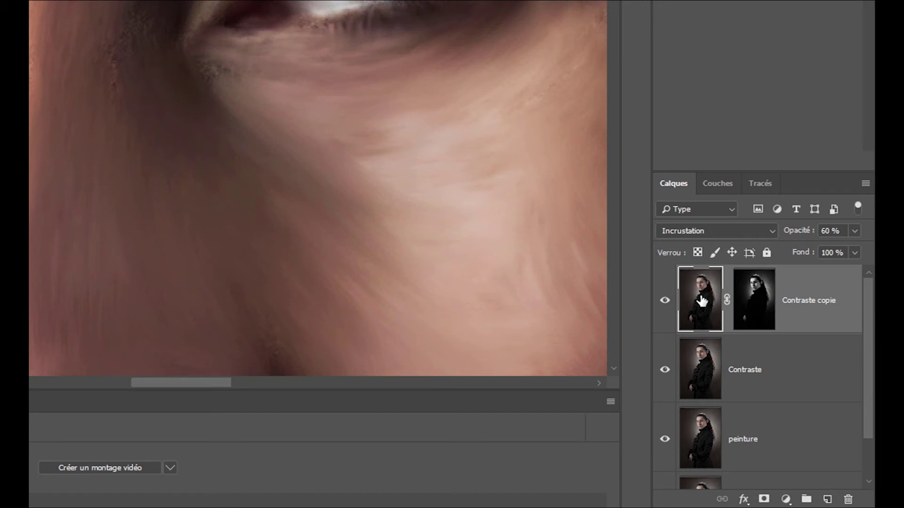
pyautogui.click(713, 233)
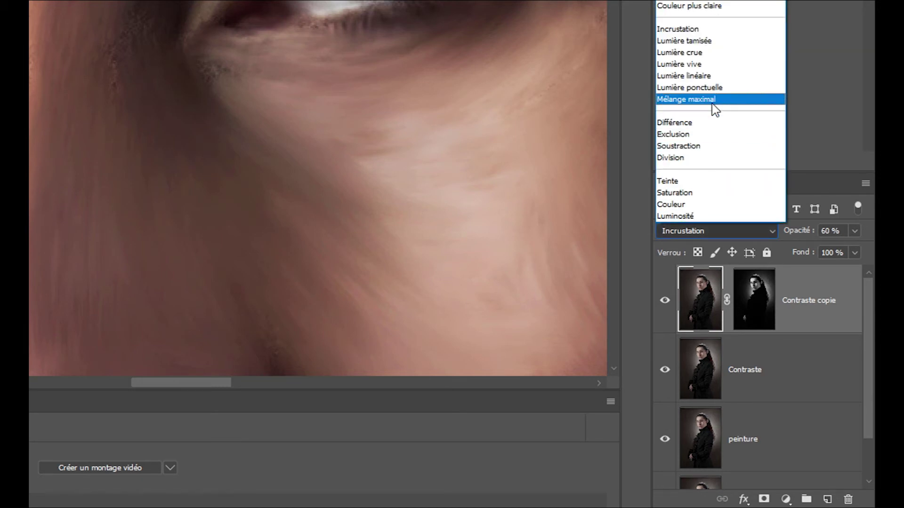
pyautogui.click(711, 40)
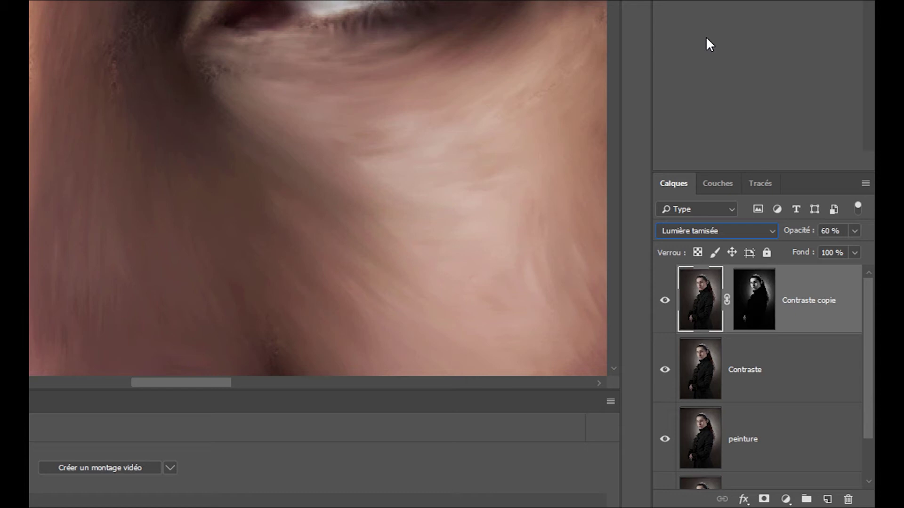
pyautogui.click(711, 233)
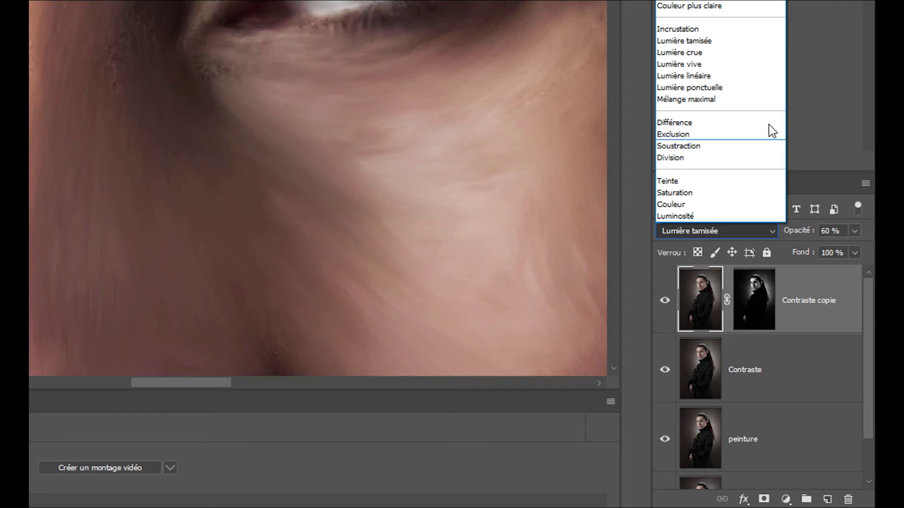
pyautogui.click(701, 64)
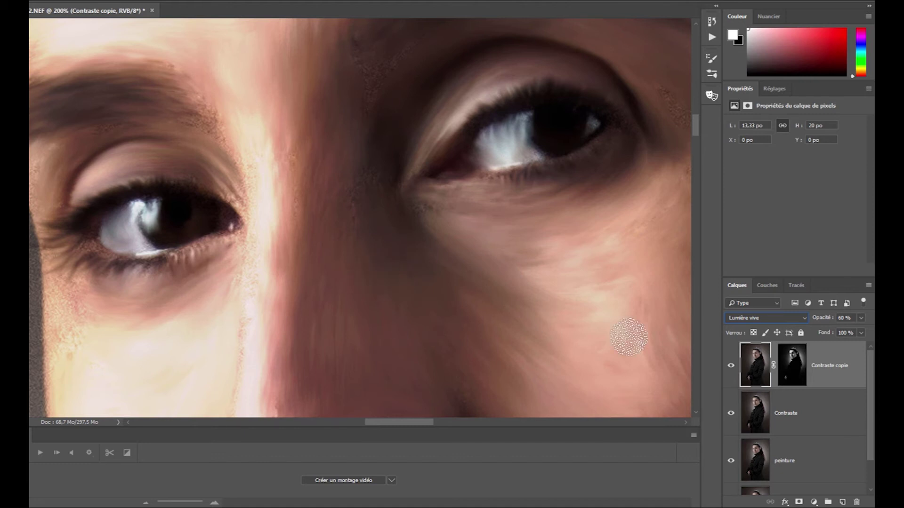
# Step: Settle on Lumière tamisée at 100% opacity, toggling the layer to compare the effect
pyautogui.moveTo(383, 315)
pyautogui.mouseDown()
pyautogui.moveTo(433, 219)
pyautogui.moveTo(473, 169)
pyautogui.mouseUp()
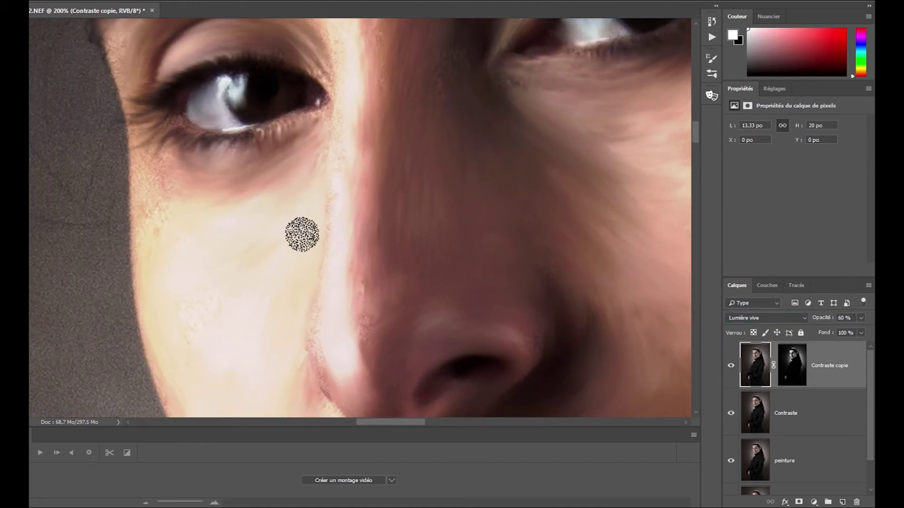
pyautogui.scroll(-3, 348, 244)
pyautogui.scroll(-2, 489, 268)
pyautogui.moveTo(595, 308)
pyautogui.mouseDown()
pyautogui.moveTo(439, 239)
pyautogui.moveTo(431, 214)
pyautogui.mouseUp()
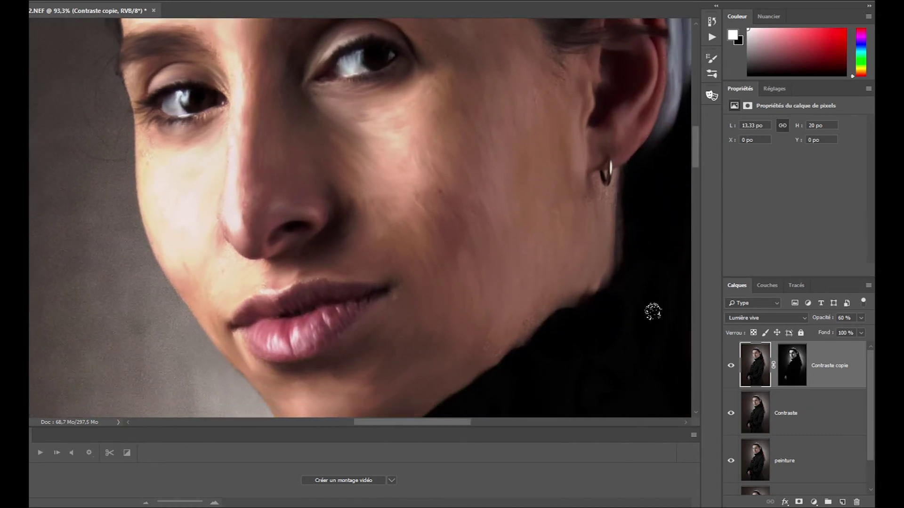
pyautogui.click(747, 317)
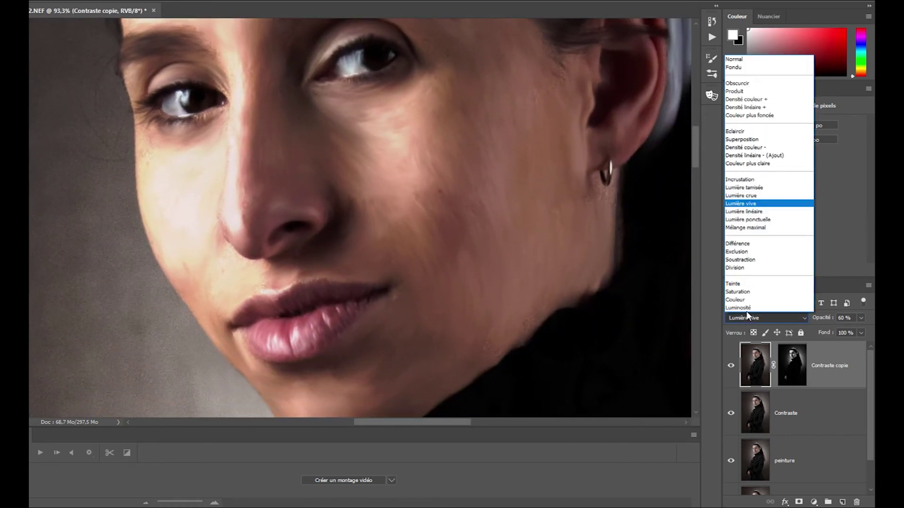
pyautogui.click(761, 187)
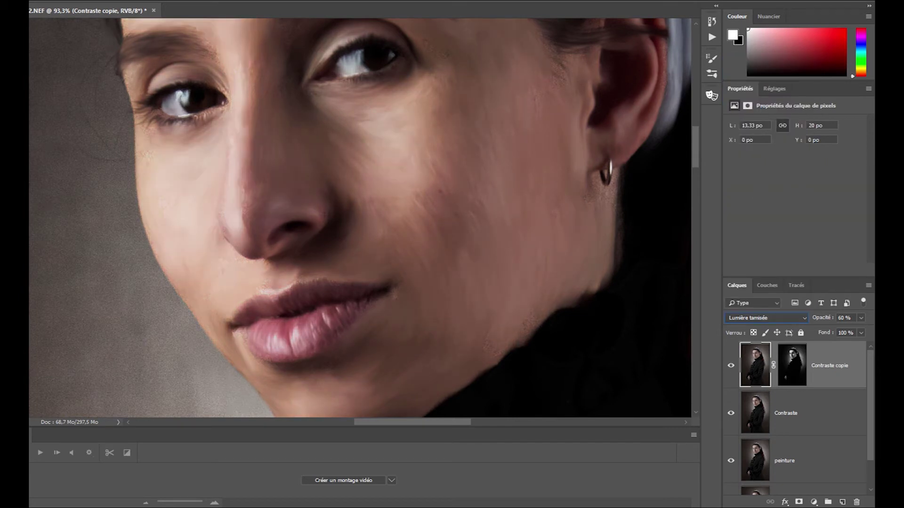
pyautogui.click(860, 318)
pyautogui.moveTo(847, 331); pyautogui.dragTo(872, 334)
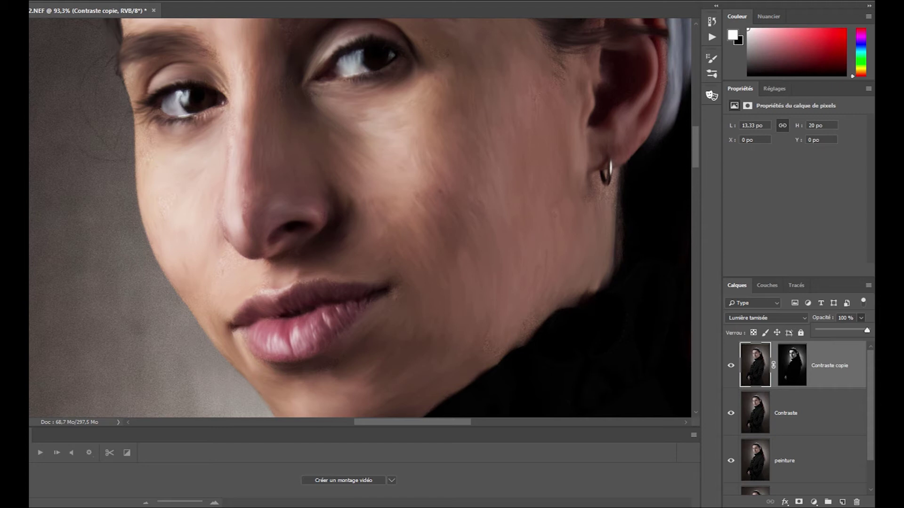
pyautogui.click(731, 366)
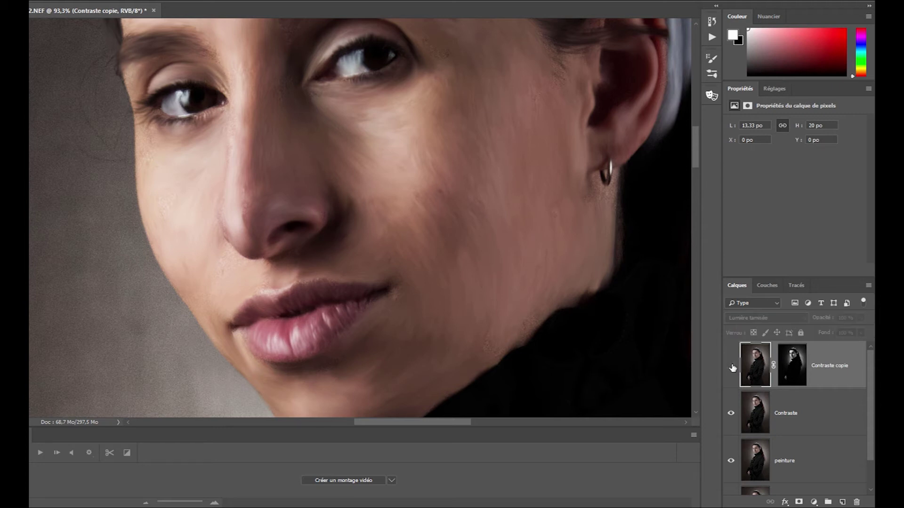
pyautogui.click(730, 366)
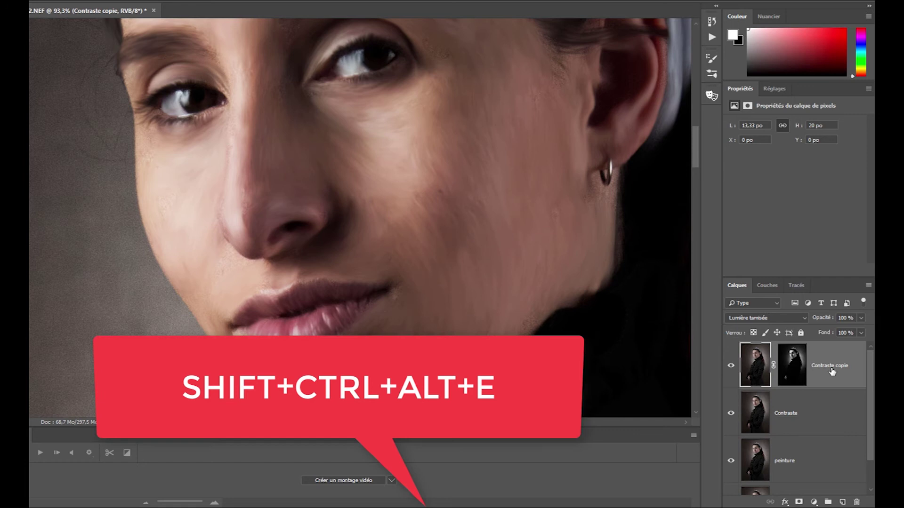
# Step: Merge all visible layers into a new layer named Fusion
pyautogui.hotkey('ctrl', 'shift', 'alt', 'e')
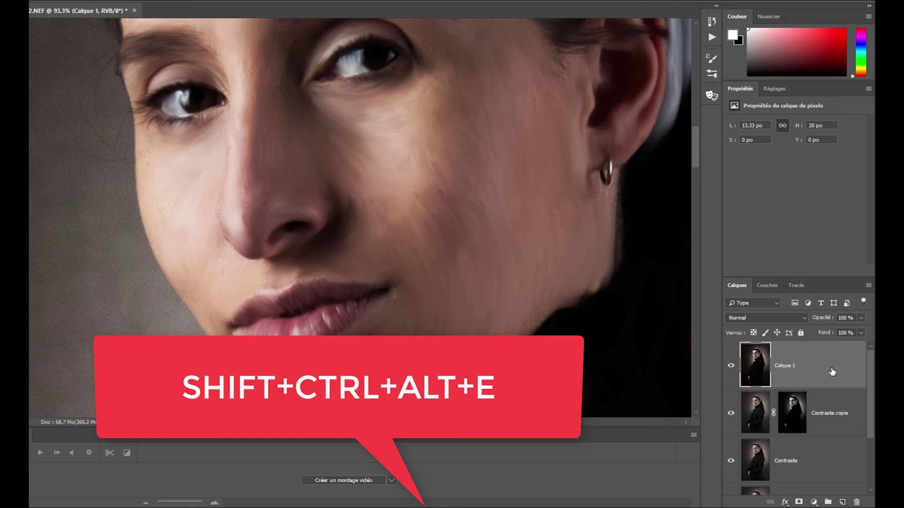
pyautogui.doubleClick(791, 366)
pyautogui.write('Fusion')
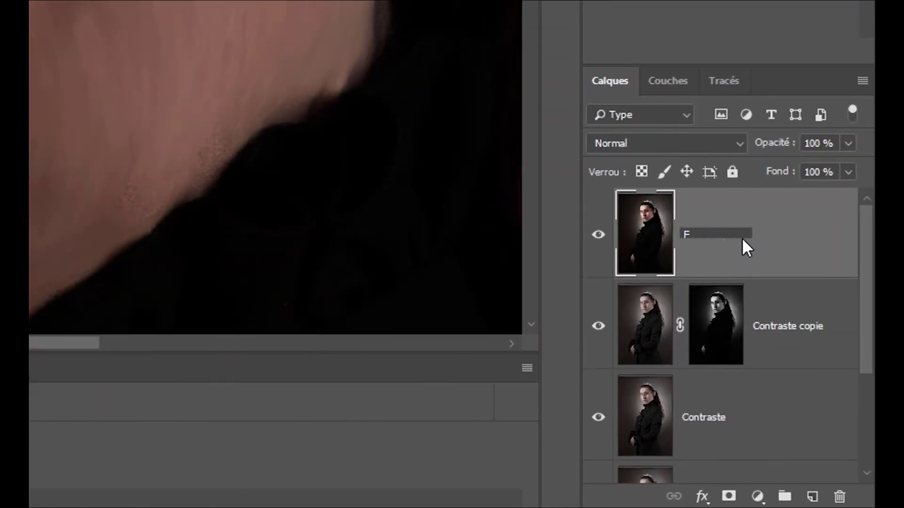
pyautogui.press('Return')
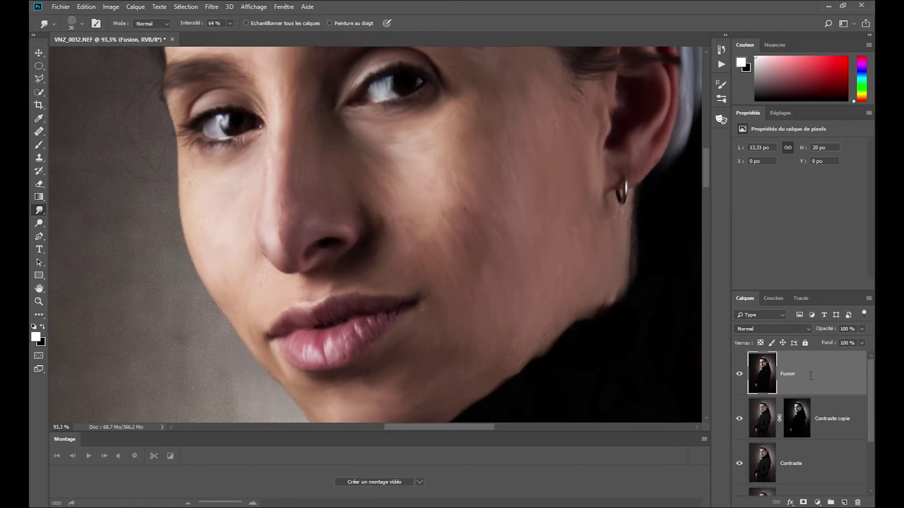
# Step: Desaturate the Fusion layer with Hue/Saturation at Saturation -100
pyautogui.hotkey('ctrl', 'alt', 'shift', 'b')
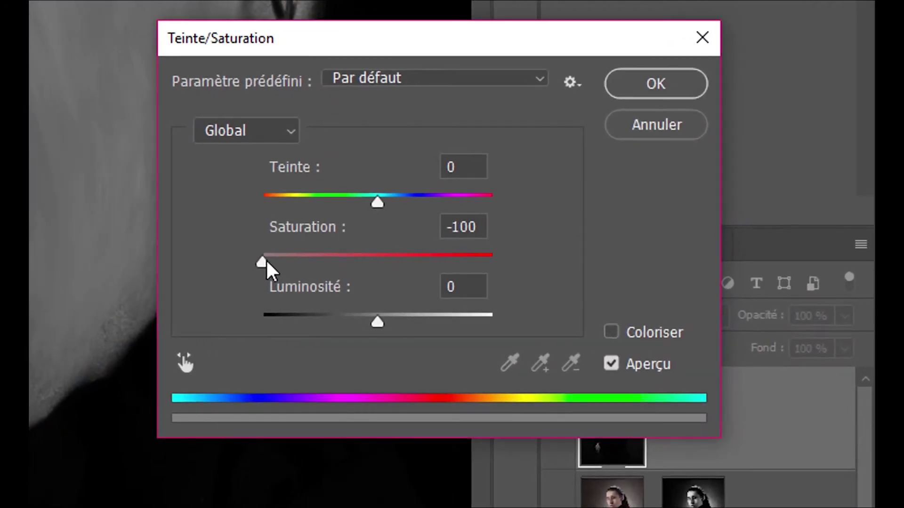
pyautogui.moveTo(267, 264)
pyautogui.mouseDown()
pyautogui.moveTo(498, 270)
pyautogui.moveTo(393, 274)
pyautogui.moveTo(256, 262)
pyautogui.mouseUp()
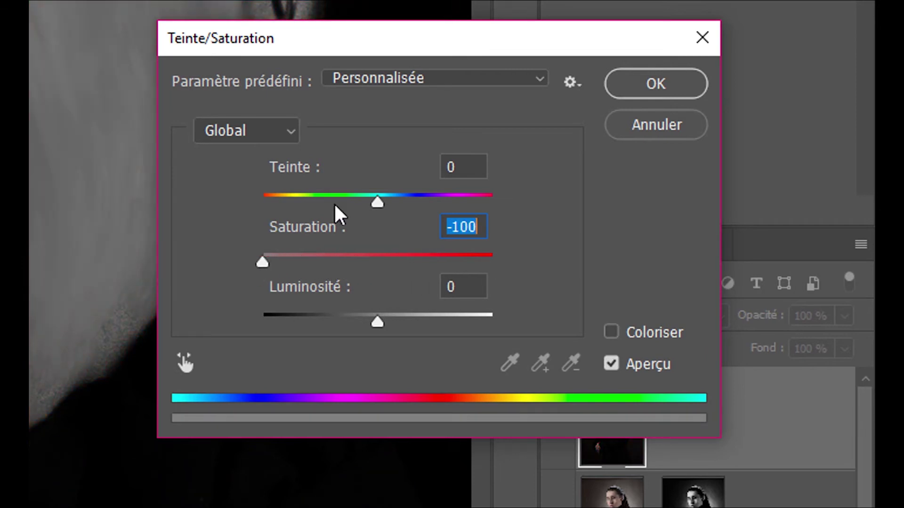
pyautogui.click(651, 91)
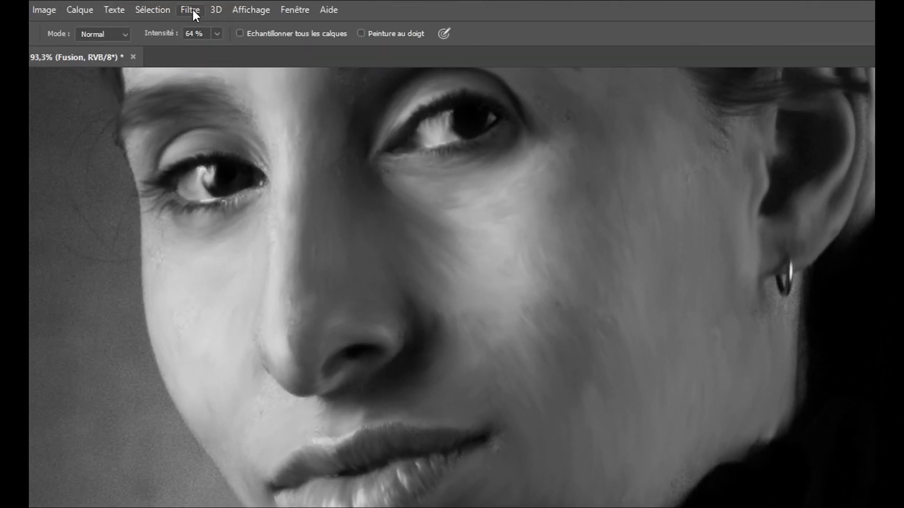
# Step: Apply Contour lumineux to Fusion with edge width 2, brightness 11 and smoothness 12
pyautogui.click(192, 10)
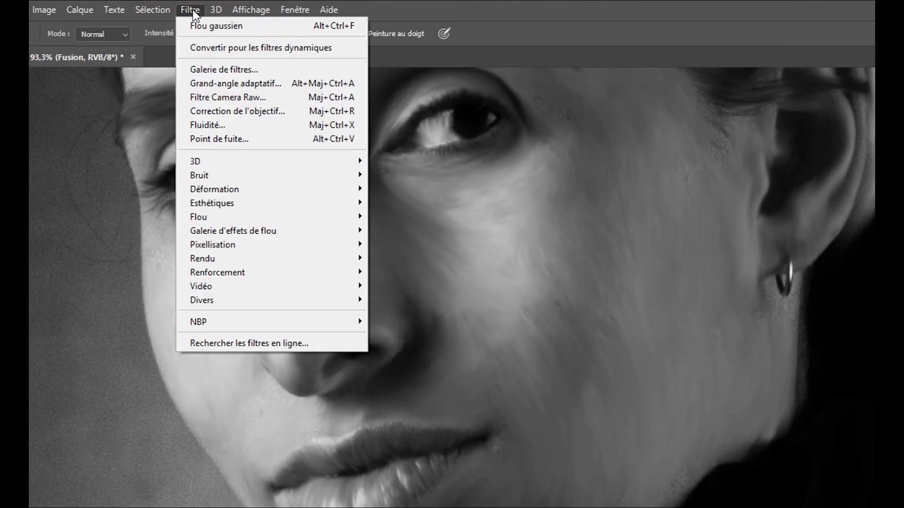
pyautogui.click(207, 70)
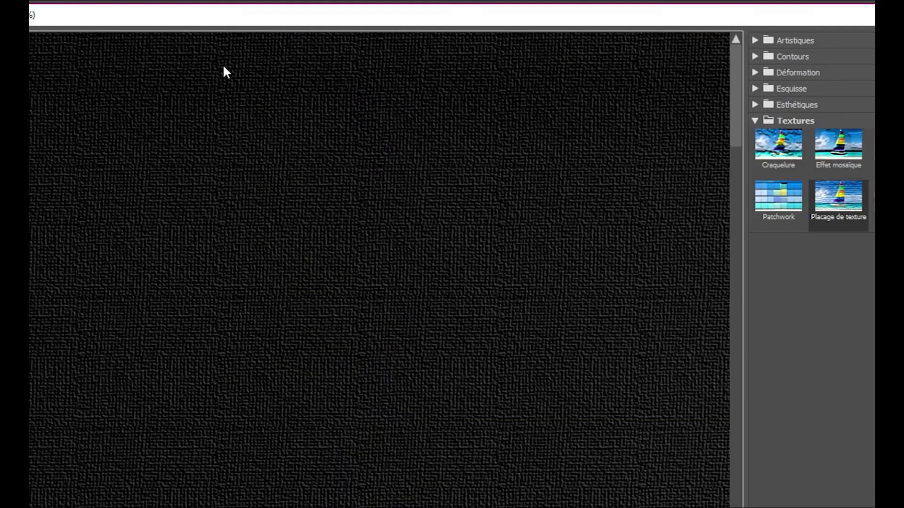
pyautogui.click(755, 104)
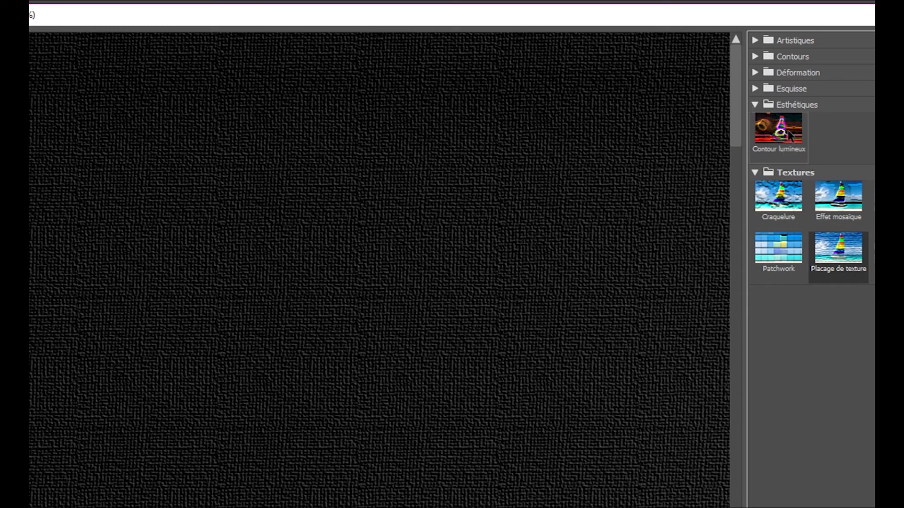
pyautogui.click(788, 133)
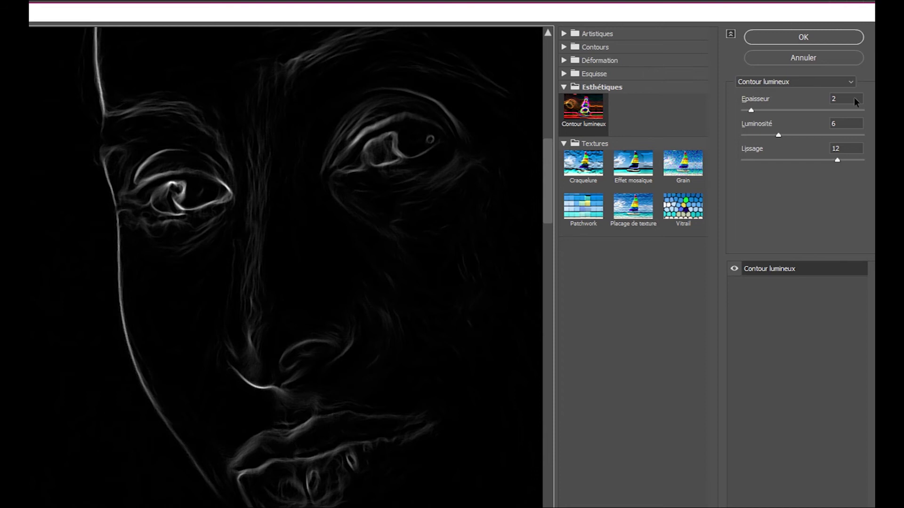
pyautogui.moveTo(752, 111)
pyautogui.mouseDown()
pyautogui.moveTo(760, 111)
pyautogui.moveTo(752, 111)
pyautogui.mouseUp()
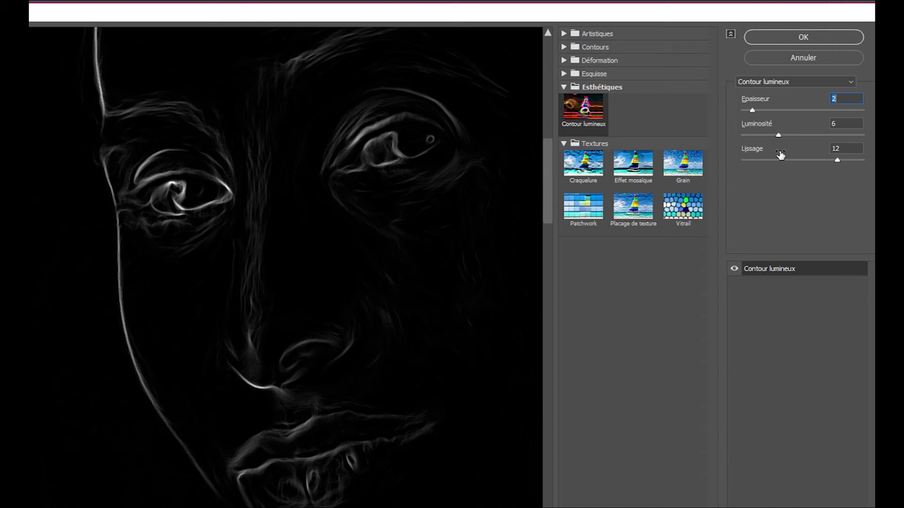
pyautogui.moveTo(778, 135); pyautogui.dragTo(822, 136)
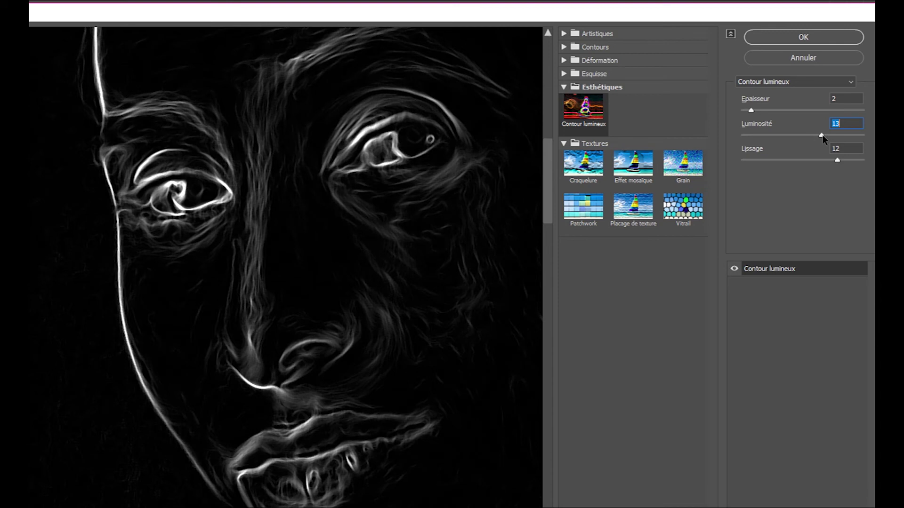
pyautogui.moveTo(821, 136); pyautogui.dragTo(793, 135)
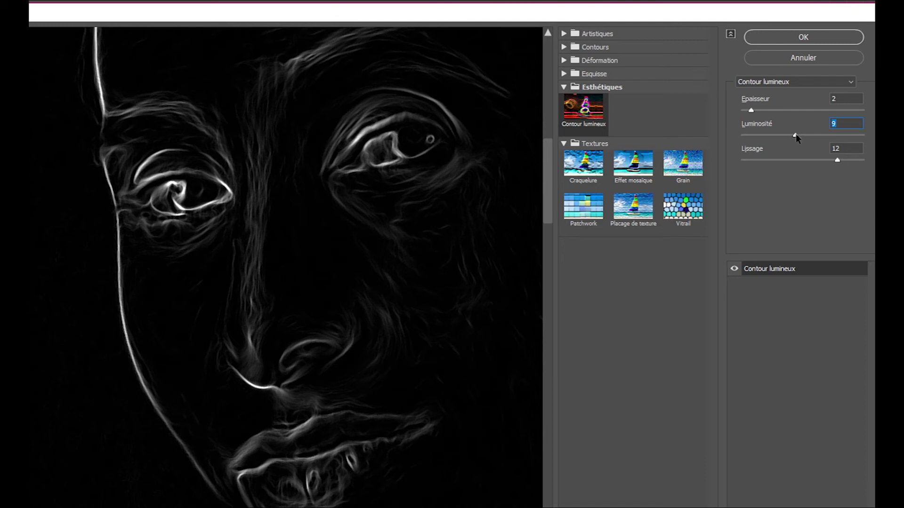
pyautogui.moveTo(836, 161)
pyautogui.mouseDown()
pyautogui.moveTo(766, 161)
pyautogui.moveTo(835, 160)
pyautogui.mouseUp()
pyautogui.moveTo(797, 136); pyautogui.dragTo(812, 136)
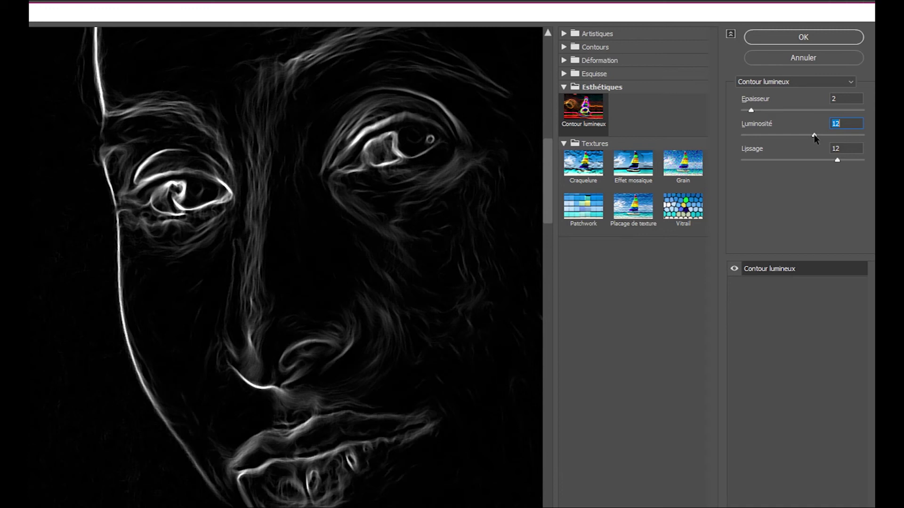
pyautogui.click(810, 37)
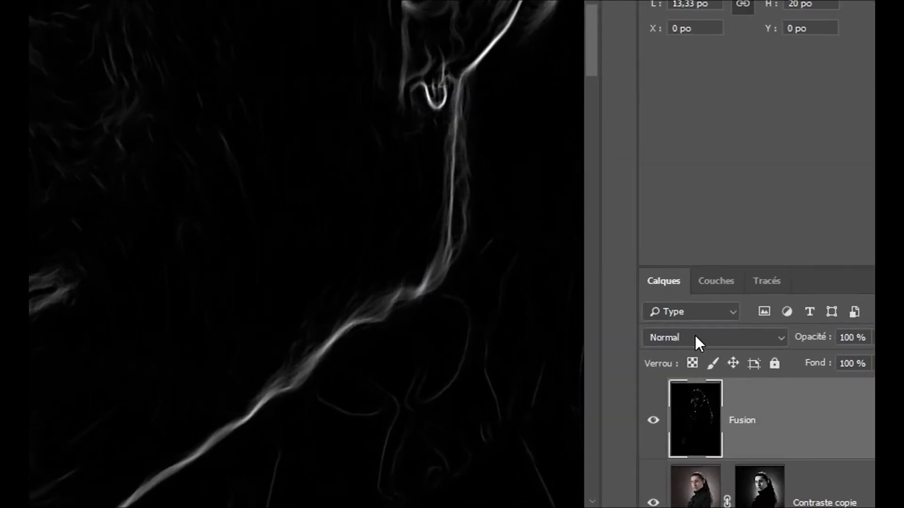
# Step: Set the Fusion layer to Superposition blend mode at 49% opacity
pyautogui.click(753, 396)
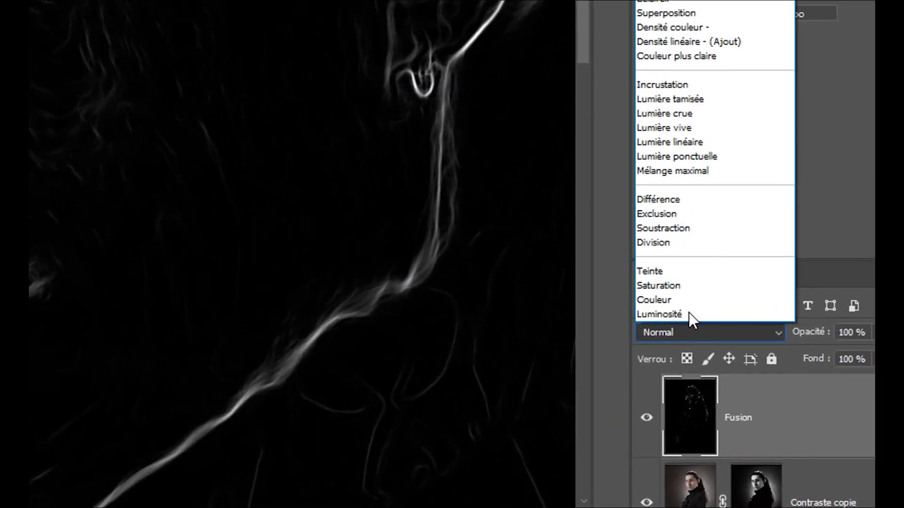
pyautogui.click(679, 15)
pyautogui.click(873, 332)
pyautogui.moveTo(832, 353); pyautogui.dragTo(834, 353)
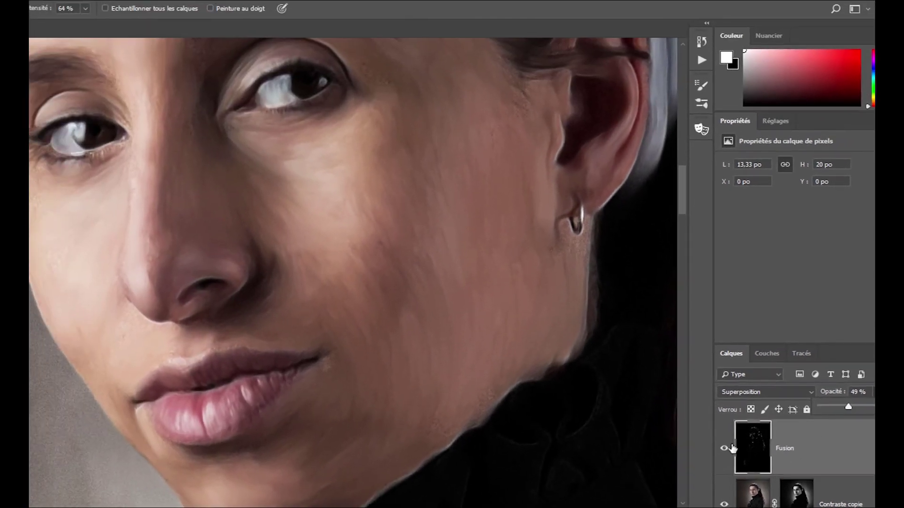
# Step: Toggle the Fusion layer's visibility to compare before and after
pyautogui.click(725, 451)
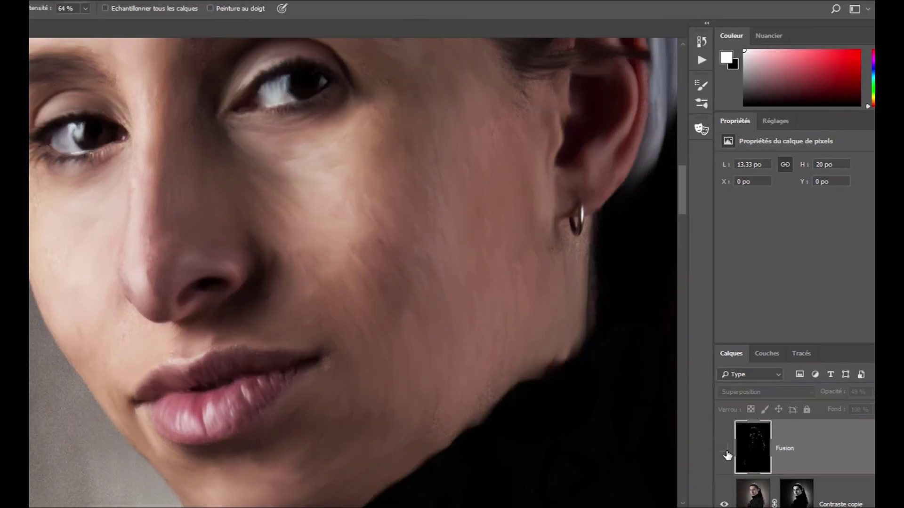
pyautogui.click(724, 449)
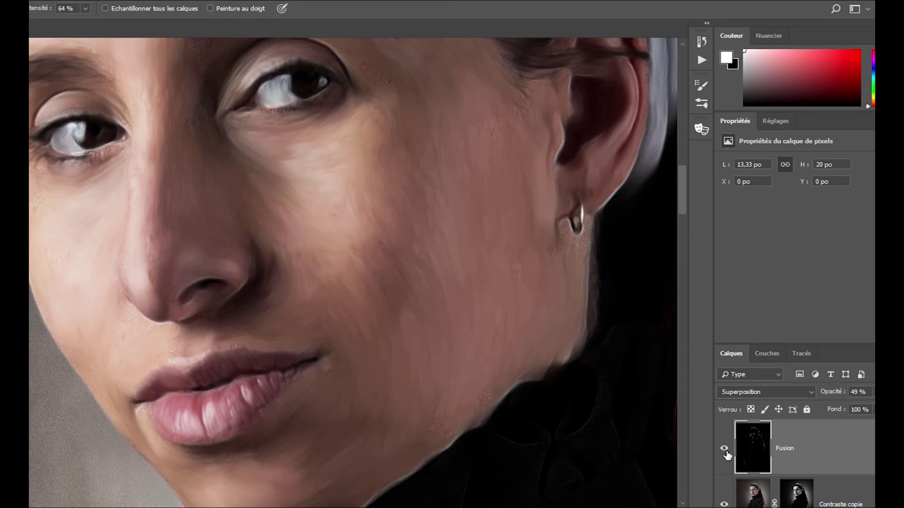
pyautogui.click(725, 450)
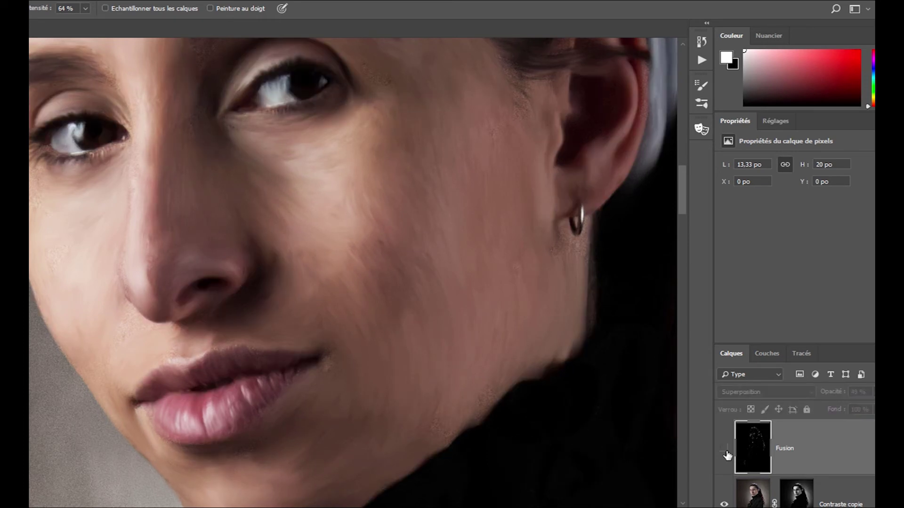
pyautogui.click(725, 451)
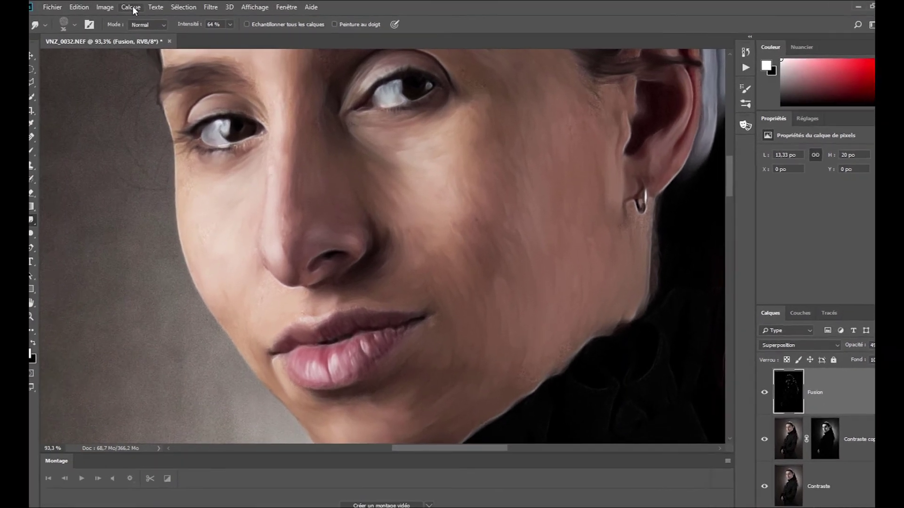
# Step: Add Calque 1, a 50% grey-filled layer in Incrustation mode, above Fusion
pyautogui.click(70, 3)
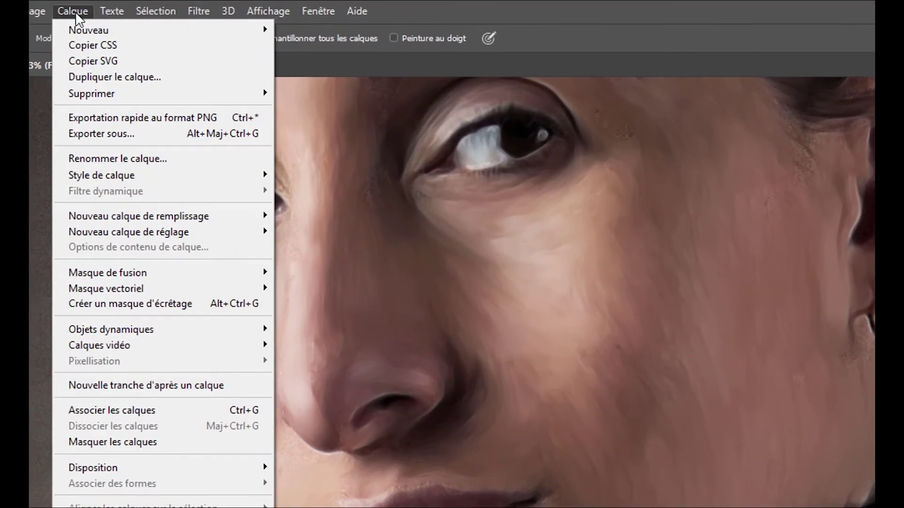
pyautogui.click(302, 29)
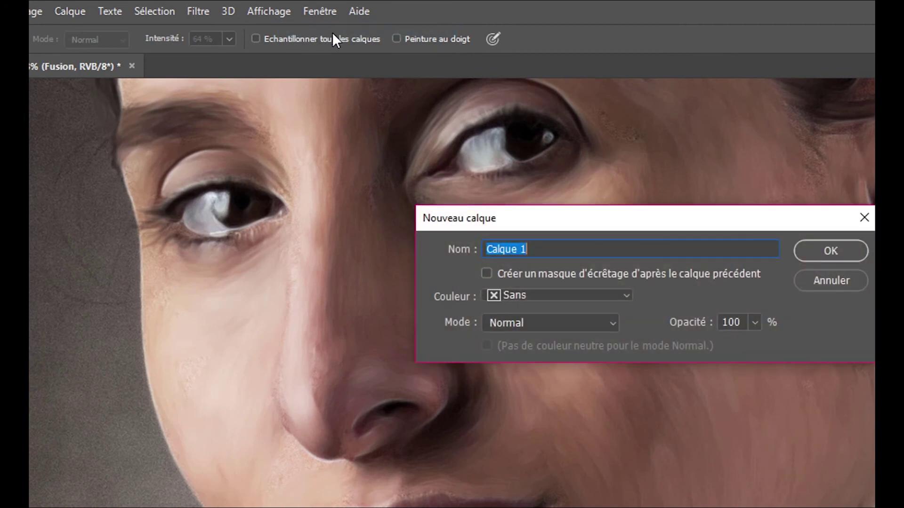
pyautogui.click(531, 321)
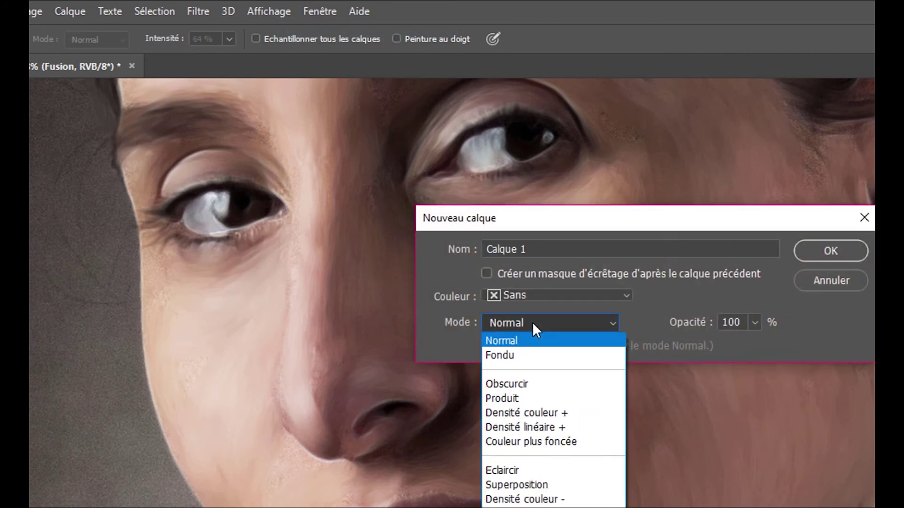
pyautogui.click(515, 506)
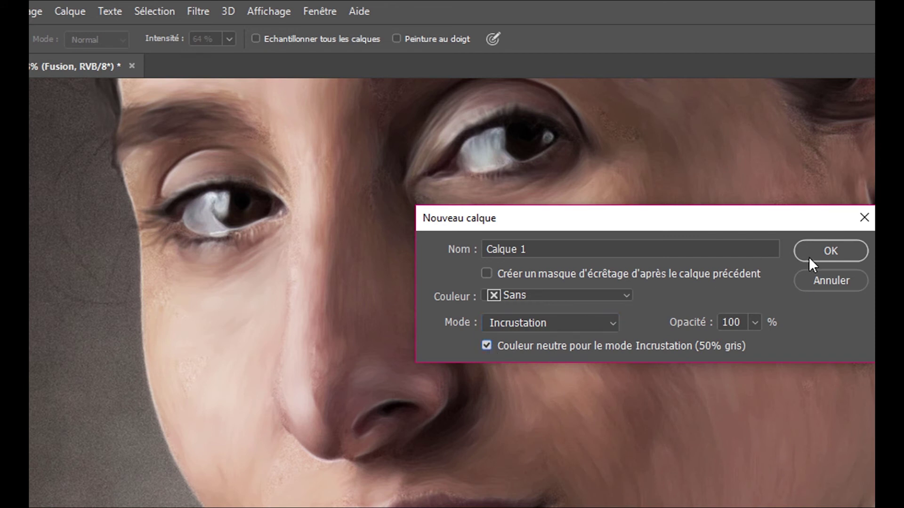
pyautogui.click(835, 251)
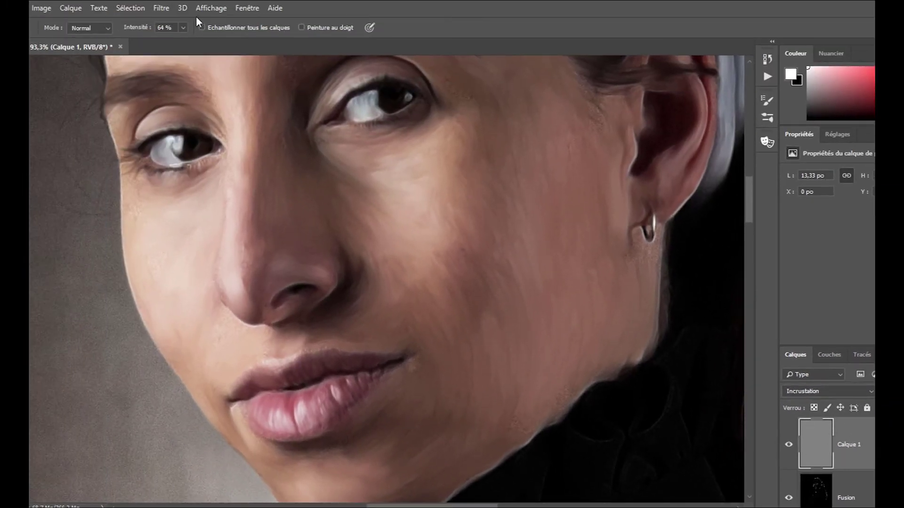
pyautogui.click(165, 8)
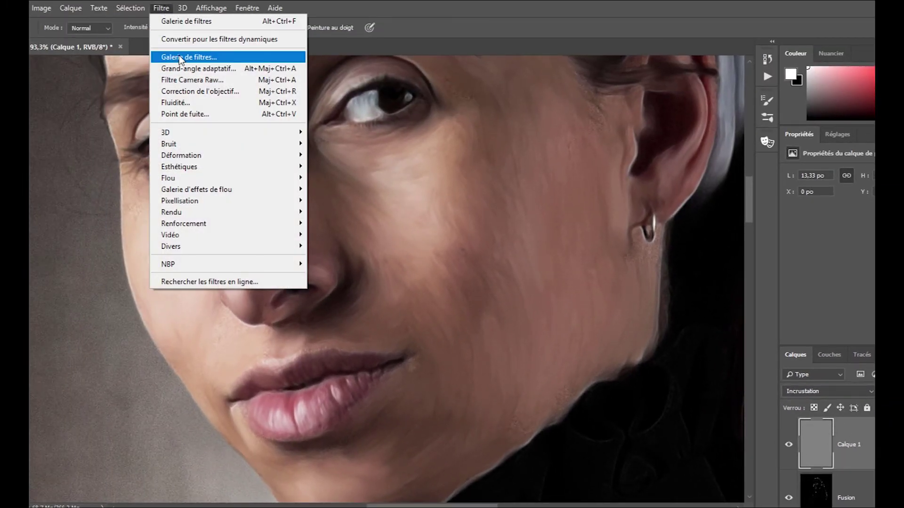
# Step: Choose the Placage de texture filter with the Toile texture at 157% scale
pyautogui.click(179, 55)
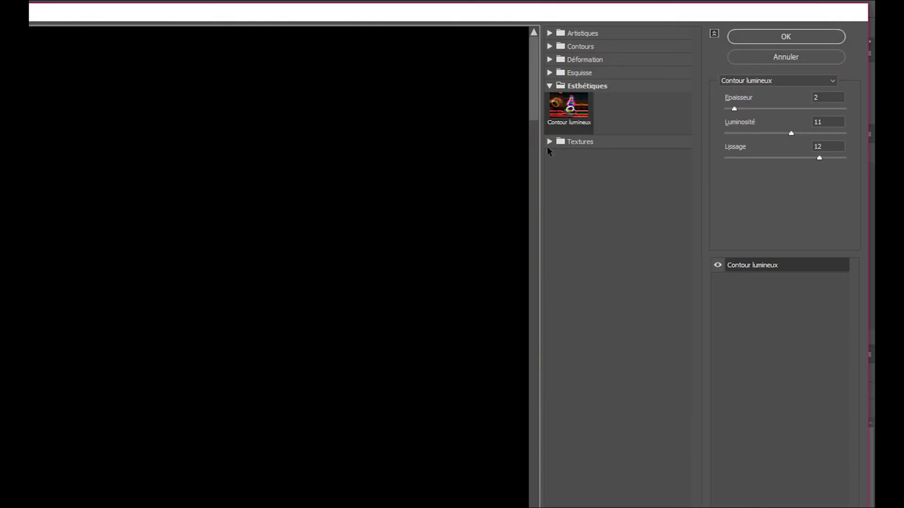
pyautogui.click(549, 142)
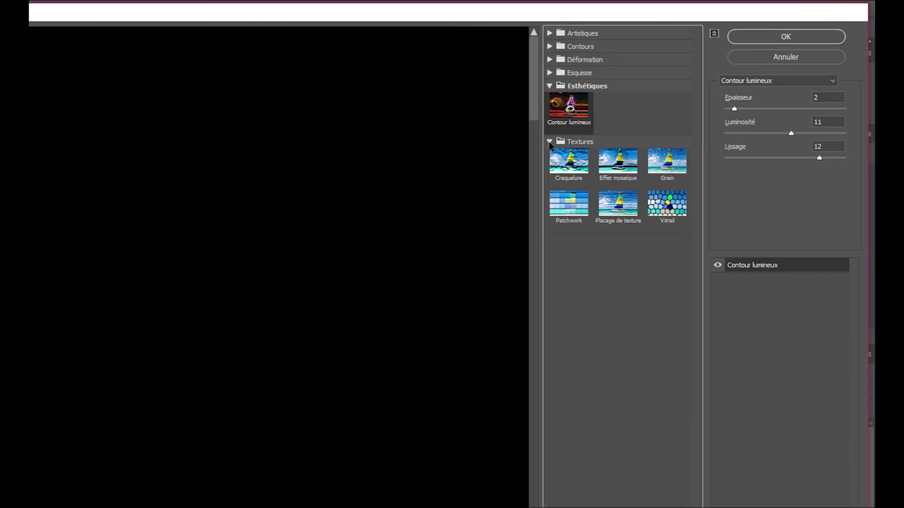
pyautogui.click(620, 207)
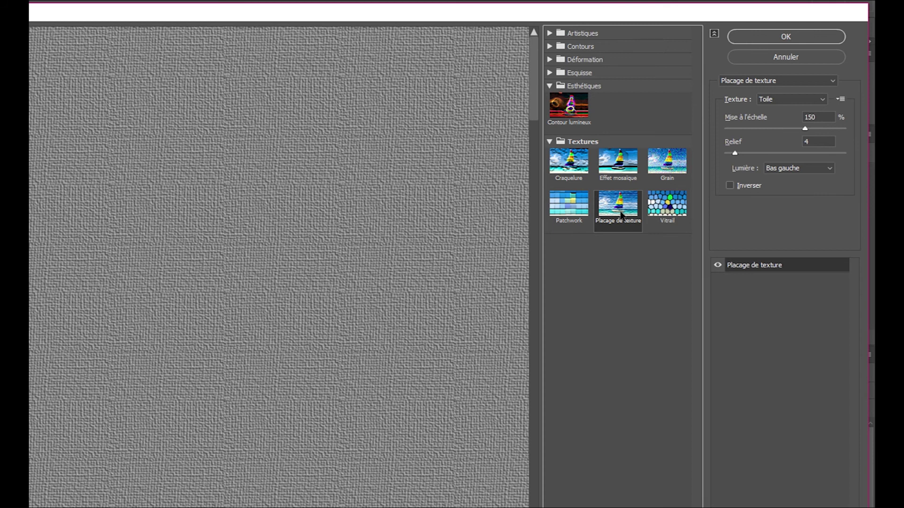
pyautogui.click(791, 99)
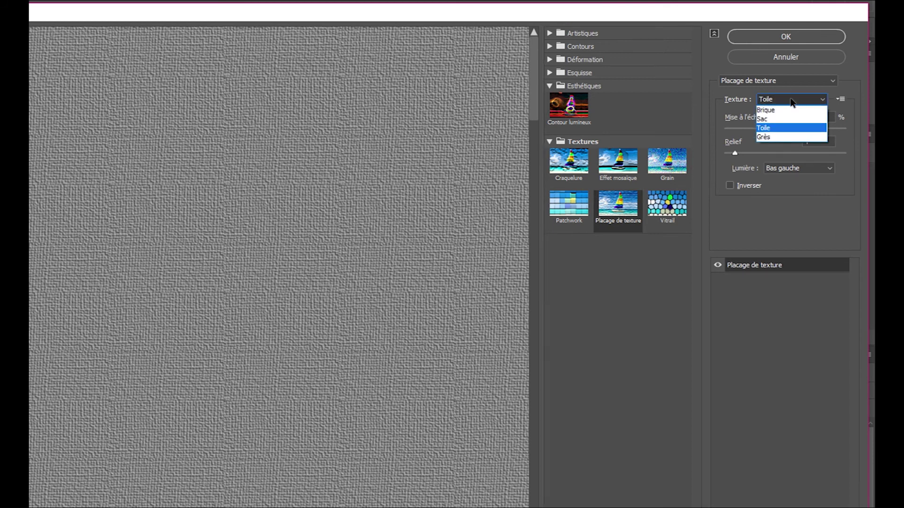
pyautogui.click(787, 127)
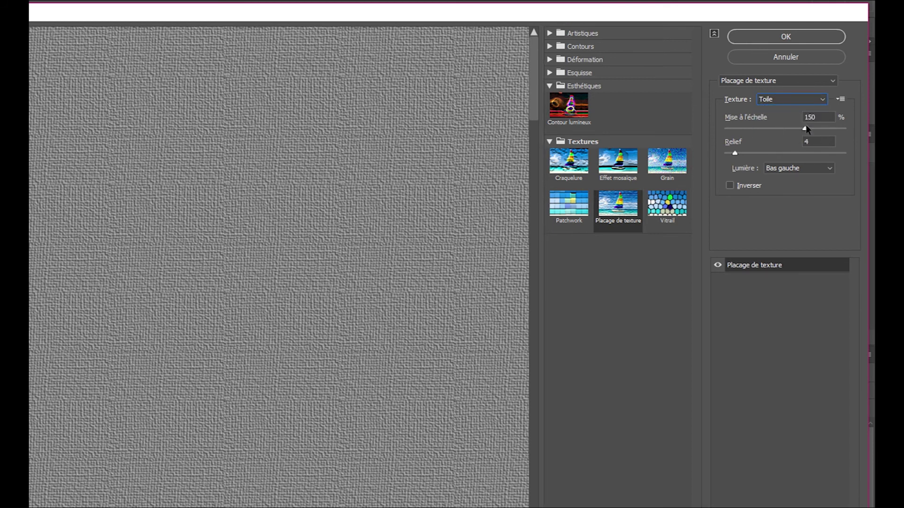
pyautogui.moveTo(459, 256); pyautogui.dragTo(215, 132)
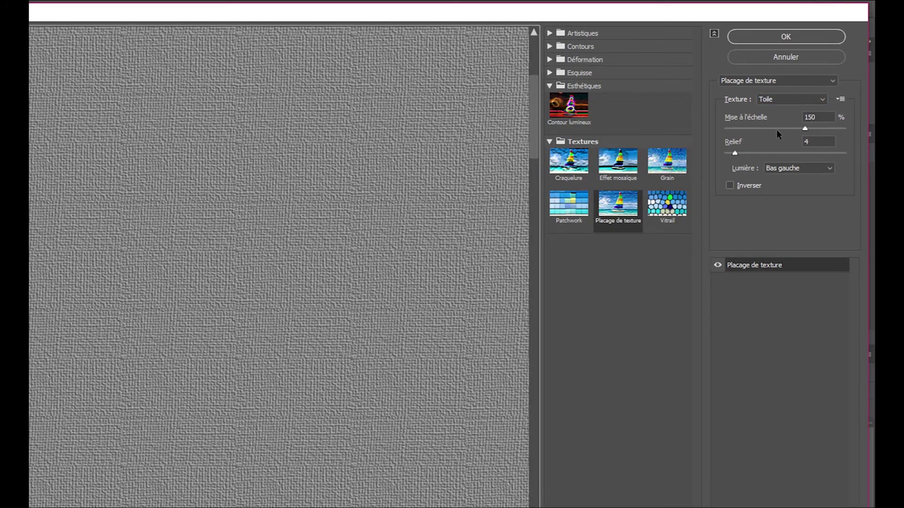
pyautogui.moveTo(805, 129)
pyautogui.mouseDown()
pyautogui.moveTo(731, 129)
pyautogui.moveTo(833, 129)
pyautogui.moveTo(812, 134)
pyautogui.mouseUp()
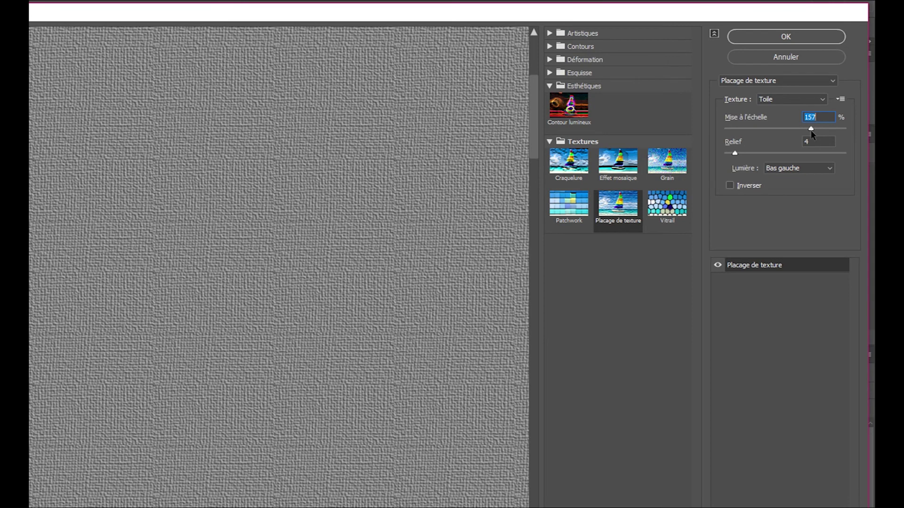
# Step: Set relief 4 and top-left lighting, then apply the canvas texture to Calque 1
pyautogui.moveTo(735, 154); pyautogui.dragTo(735, 153)
pyautogui.click(795, 167)
pyautogui.click(788, 179)
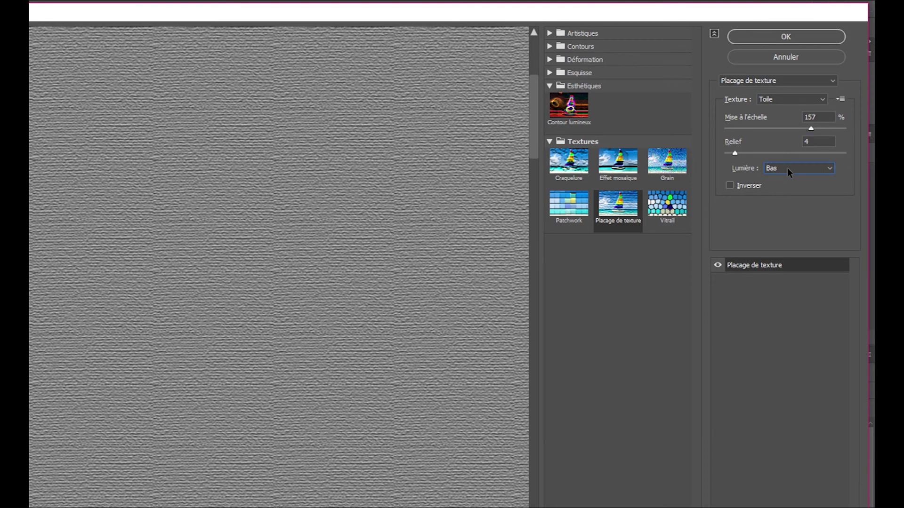
pyautogui.click(785, 188)
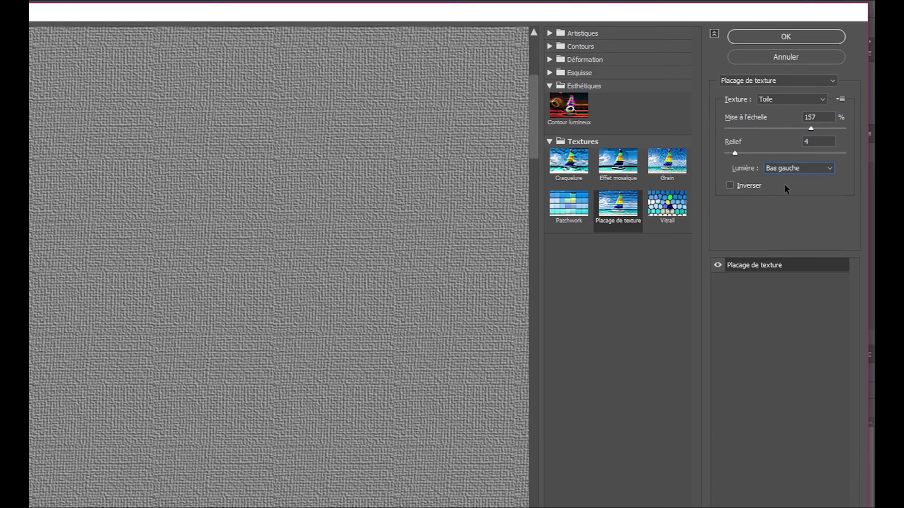
pyautogui.click(786, 168)
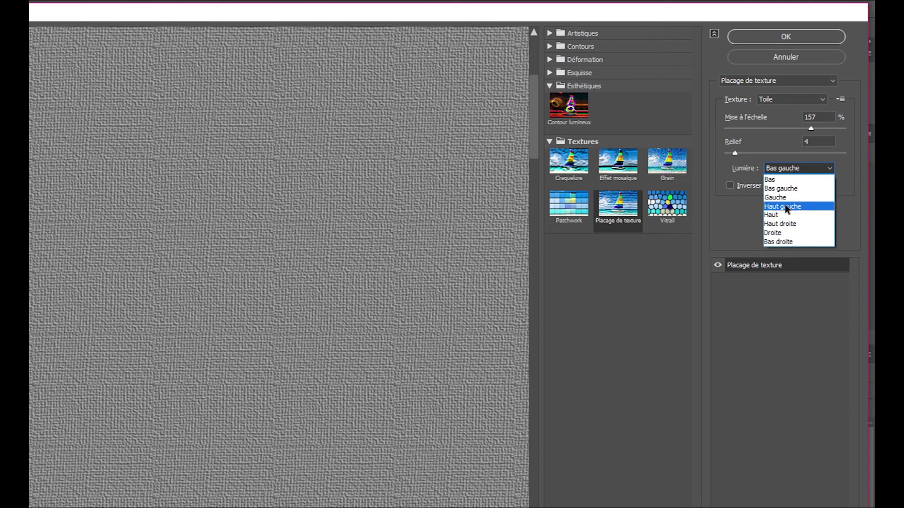
pyautogui.click(784, 205)
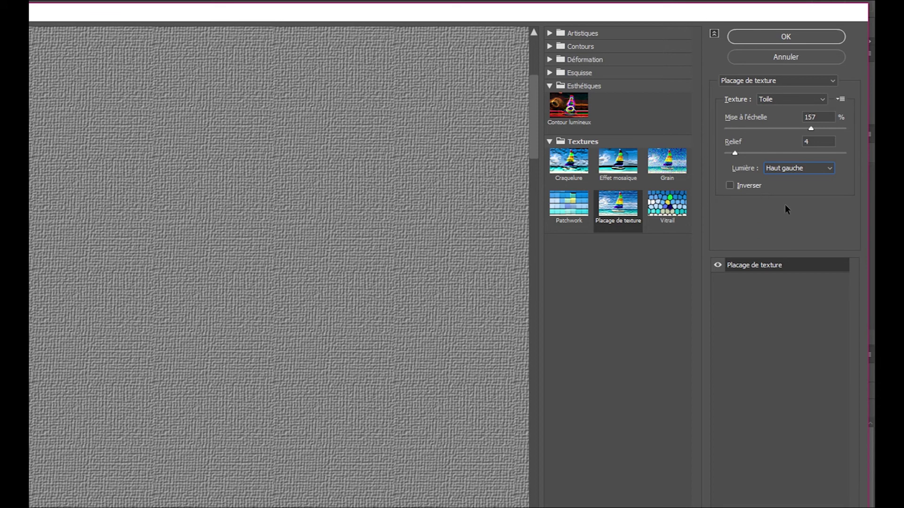
pyautogui.click(730, 187)
pyautogui.click(784, 38)
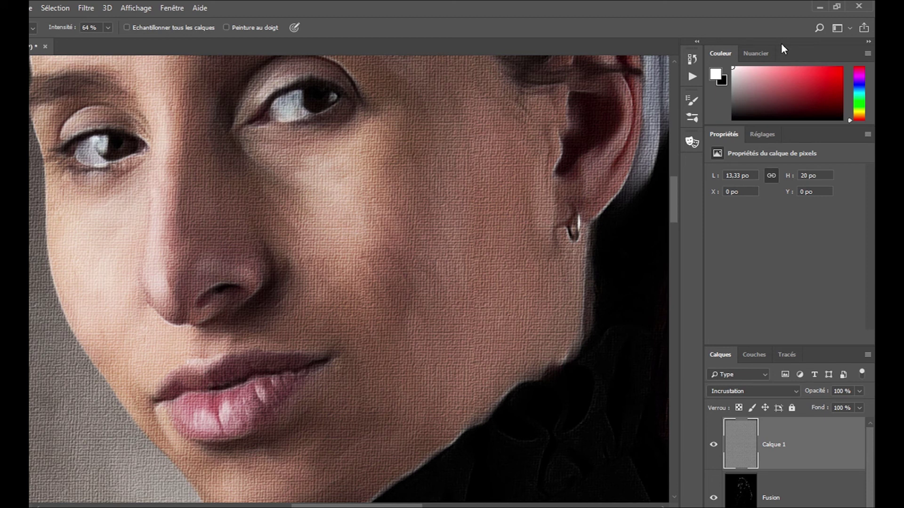
# Step: Mask Calque 1 using a highlights selection loaded from the Channels panel
pyautogui.click(755, 356)
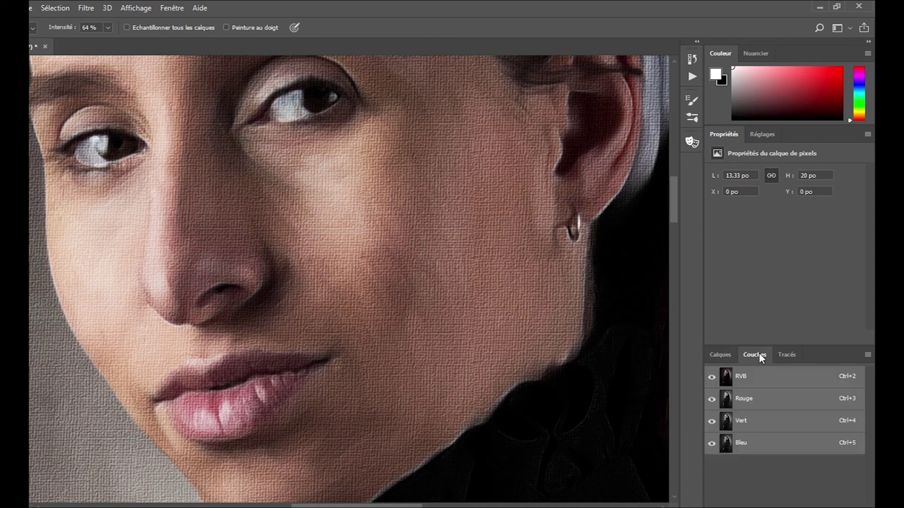
pyautogui.keyDown('ctrl'); pyautogui.click(729, 381); pyautogui.keyUp('ctrl')
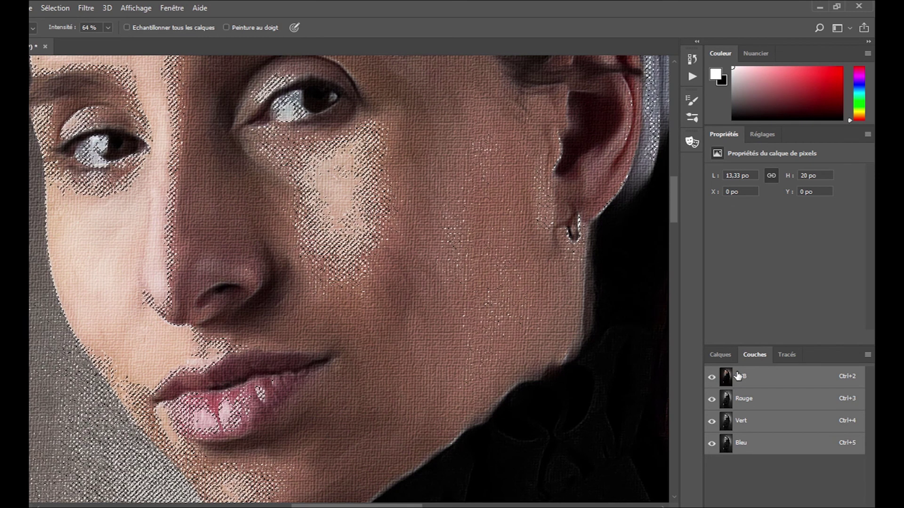
pyautogui.click(724, 355)
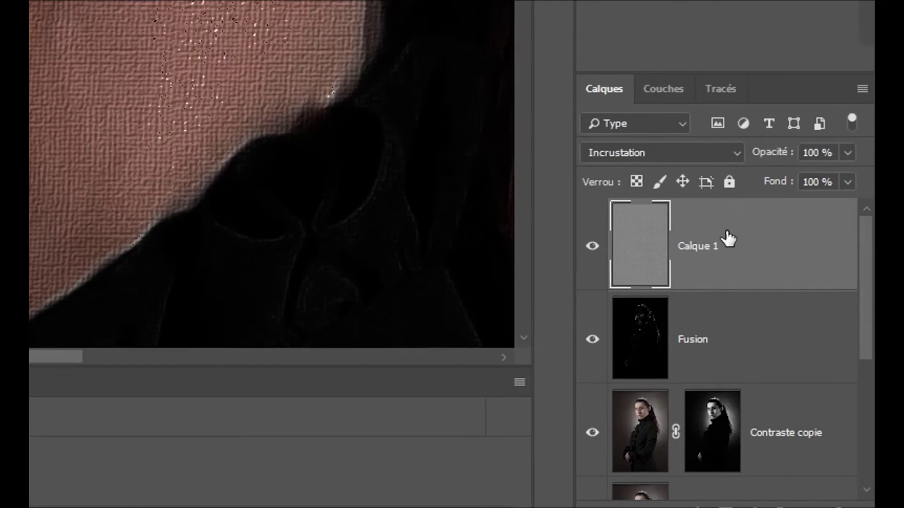
pyautogui.click(711, 495)
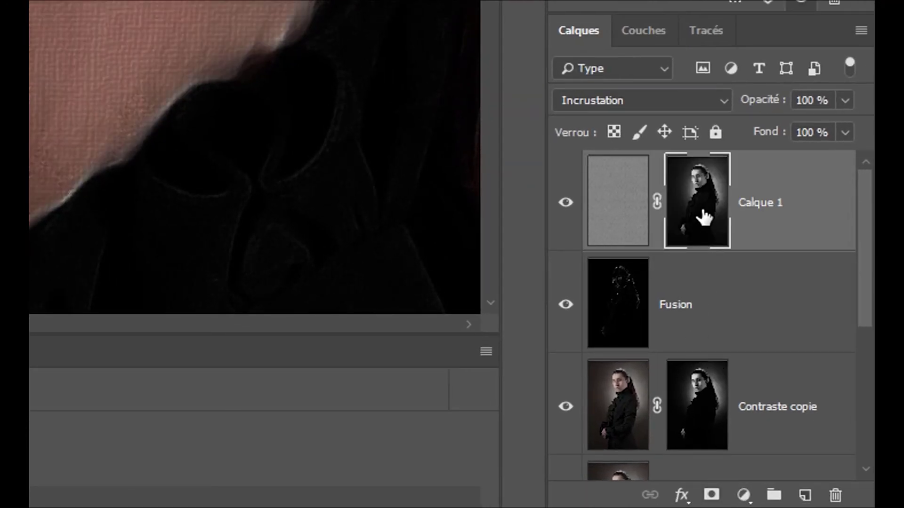
# Step: Invert Calque 1's layer mask and zoom in on the nose and cheek
pyautogui.hotkey('ctrl', 'i')
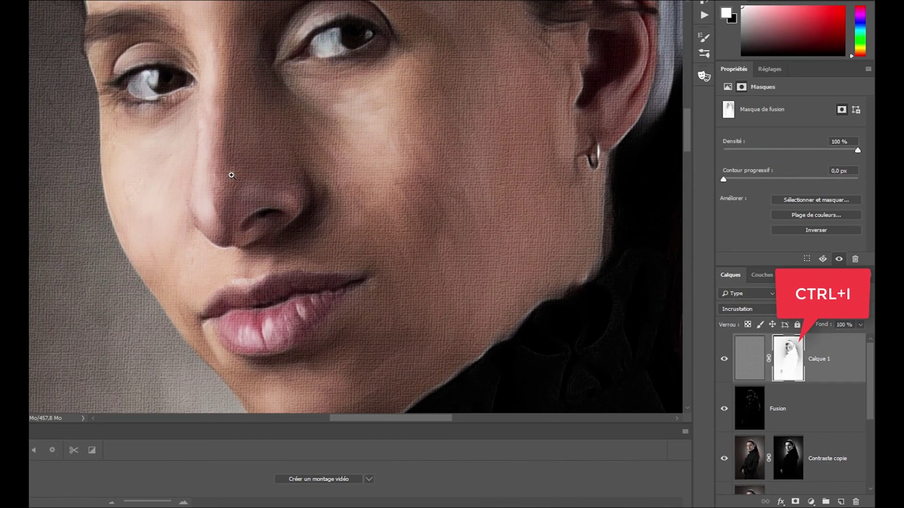
pyautogui.moveTo(359, 157); pyautogui.dragTo(372, 159)
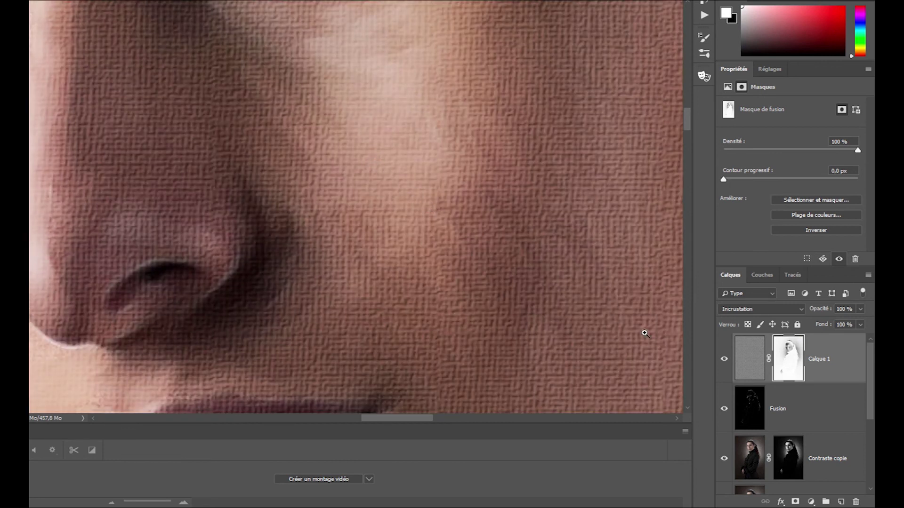
pyautogui.hotkey('ctrl', 'l')
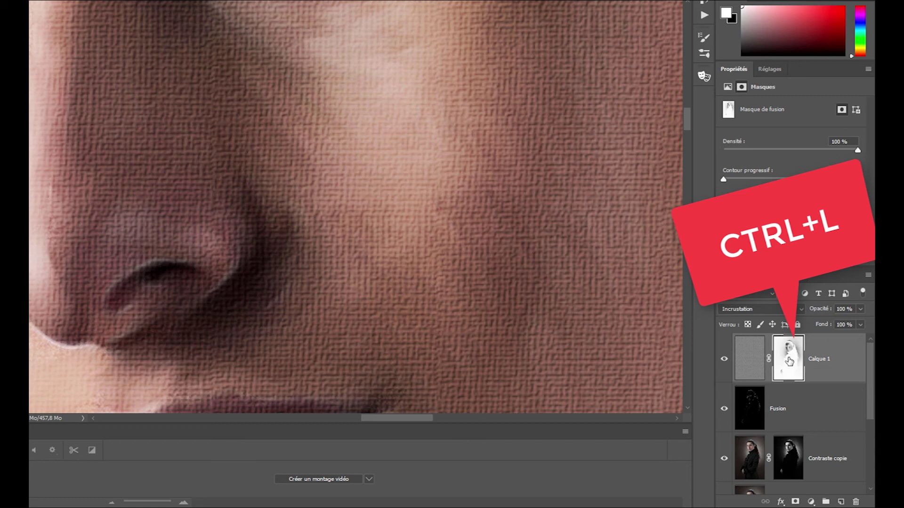
# Step: Apply Levels 61 / 1,11 / 225 to the mask, then zoom out to the face
pyautogui.hotkey('ctrl', 'l')
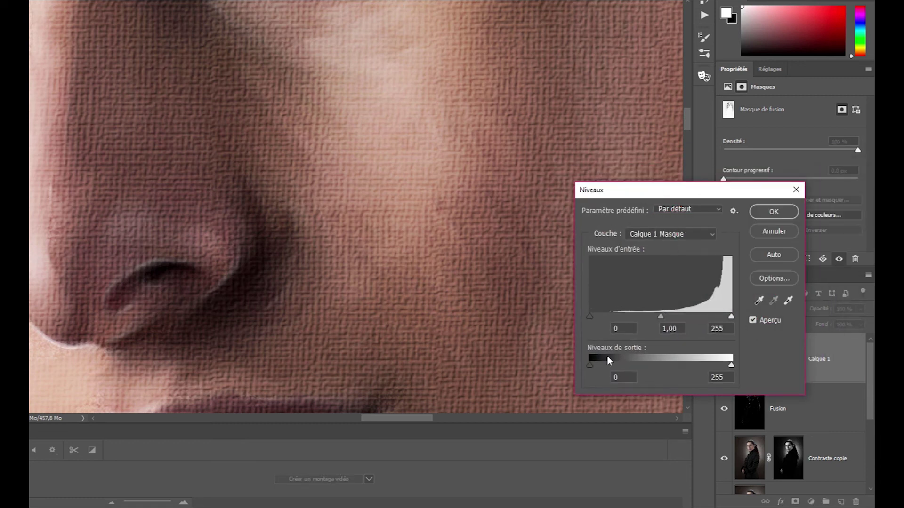
pyautogui.moveTo(589, 316)
pyautogui.mouseDown()
pyautogui.moveTo(659, 317)
pyautogui.moveTo(623, 313)
pyautogui.mouseUp()
pyautogui.moveTo(721, 316); pyautogui.dragTo(672, 318)
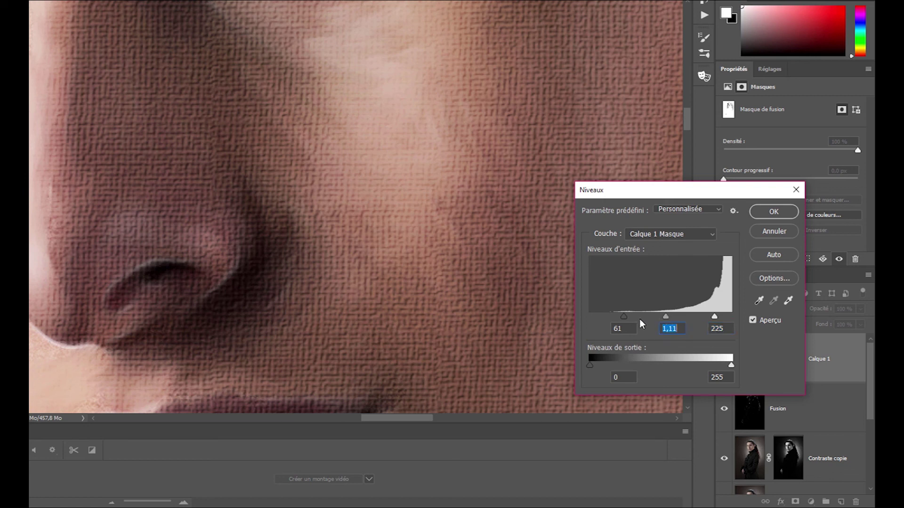
pyautogui.moveTo(623, 316); pyautogui.dragTo(611, 320)
pyautogui.click(769, 214)
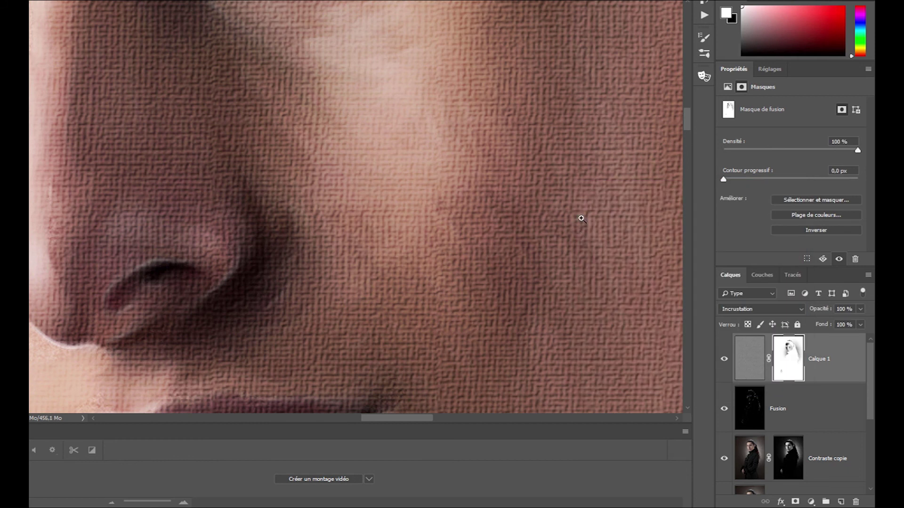
pyautogui.hotkey('ctrl', '-')
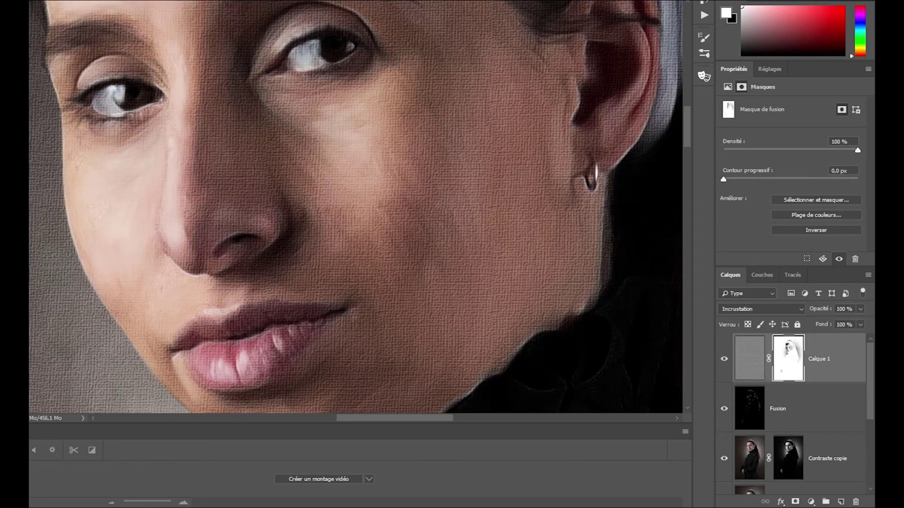
pyautogui.moveTo(357, 228); pyautogui.dragTo(274, 258)
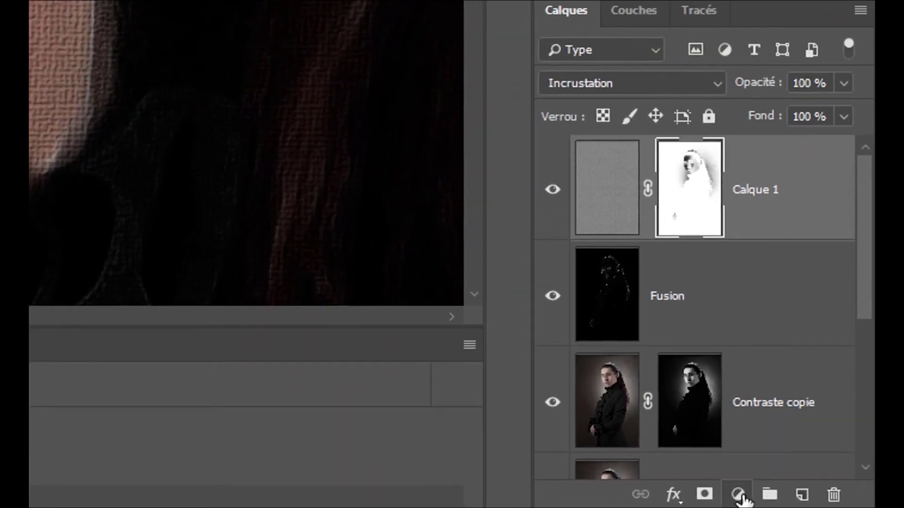
# Step: Add a Candlelight colour lookup adjustment layer blended in Incrustation
pyautogui.click(811, 501)
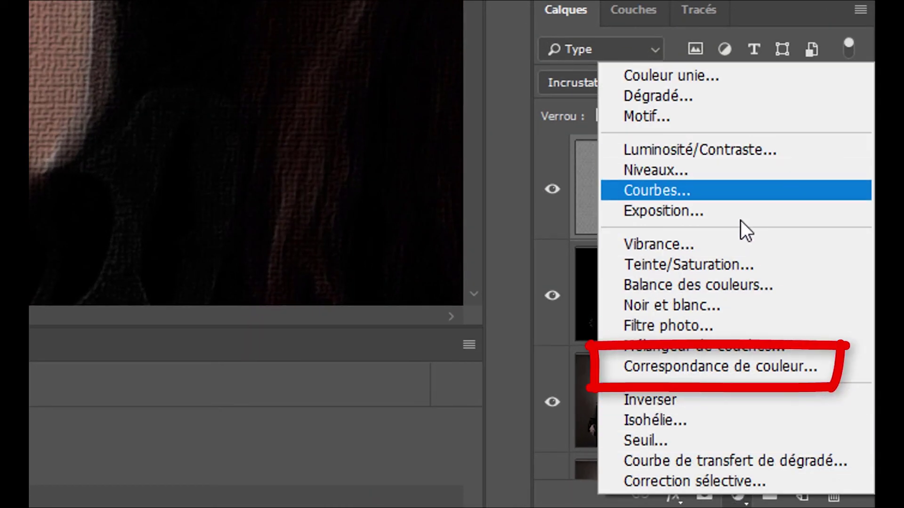
pyautogui.click(746, 367)
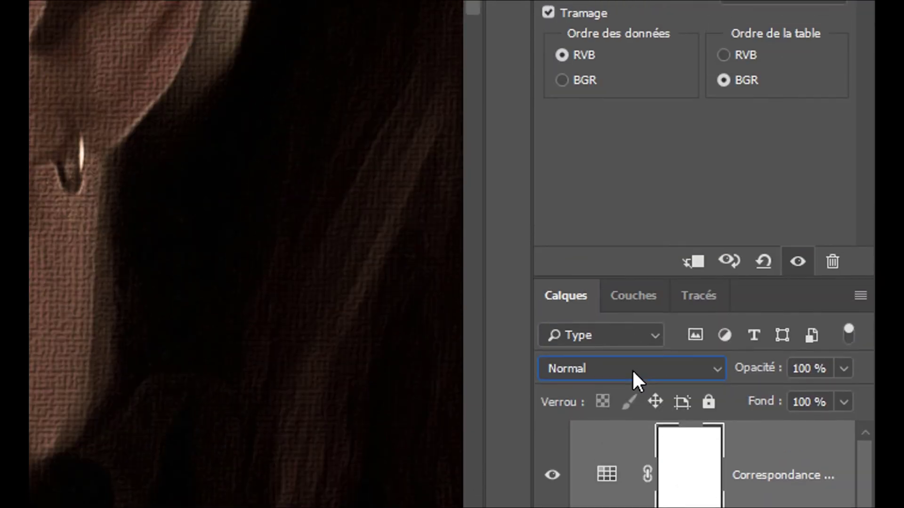
pyautogui.click(632, 370)
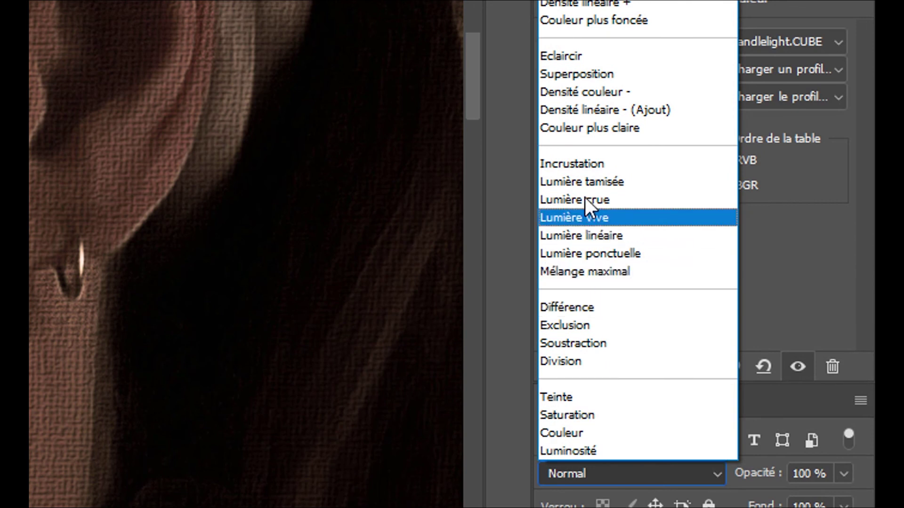
pyautogui.click(589, 164)
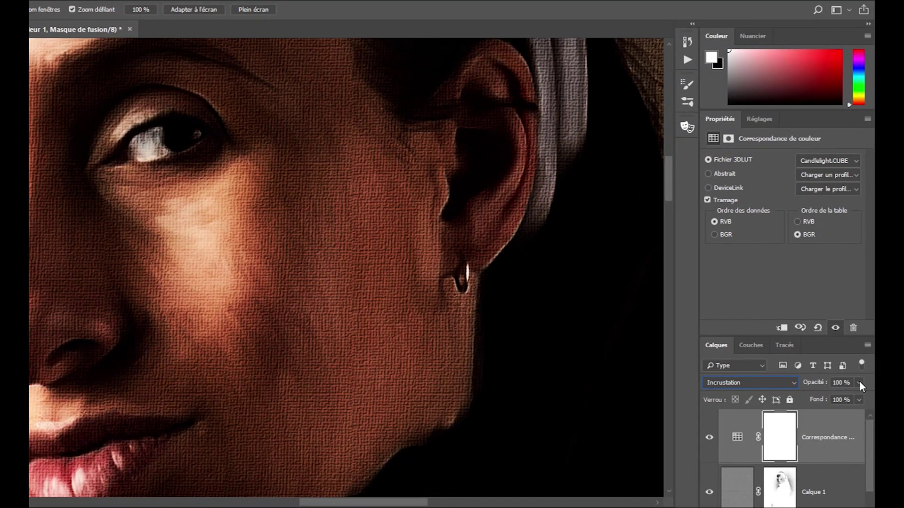
# Step: Lower the lookup layer to about 58% opacity and toggle it to compare
pyautogui.click(859, 382)
pyautogui.moveTo(838, 395); pyautogui.dragTo(834, 396)
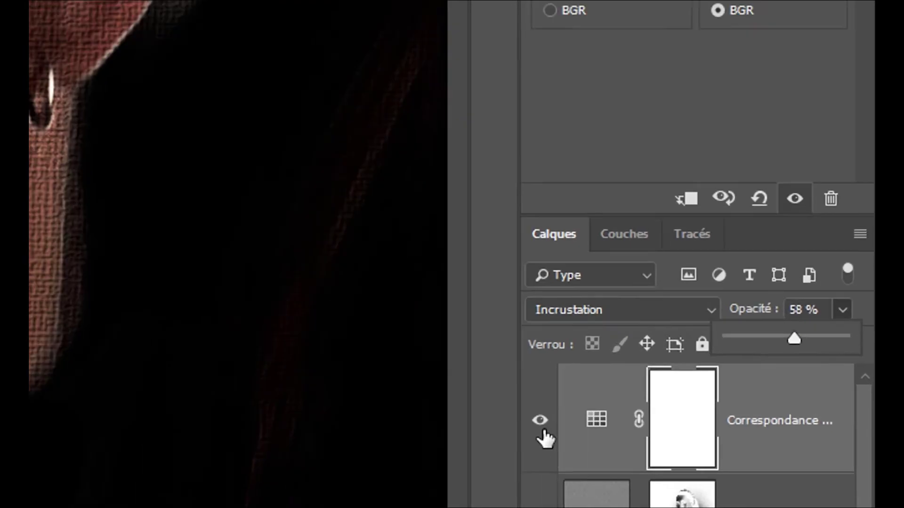
pyautogui.click(541, 428)
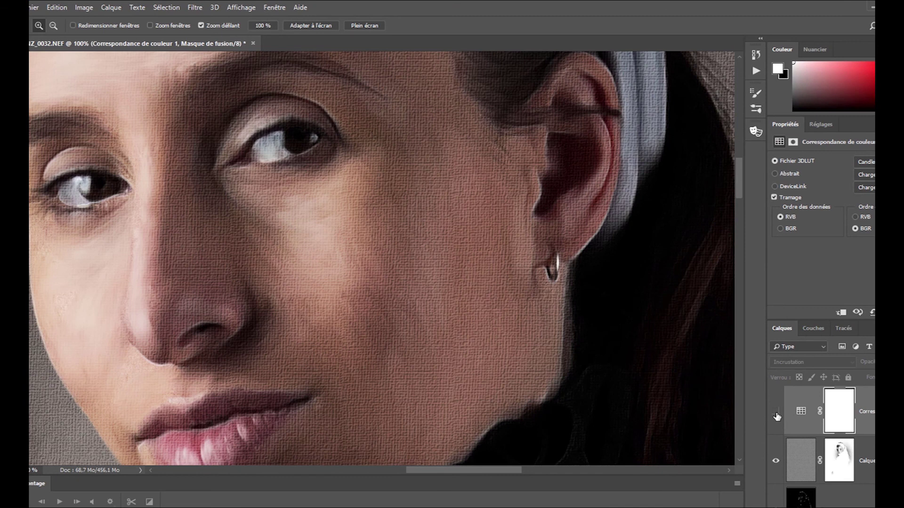
pyautogui.click(776, 414)
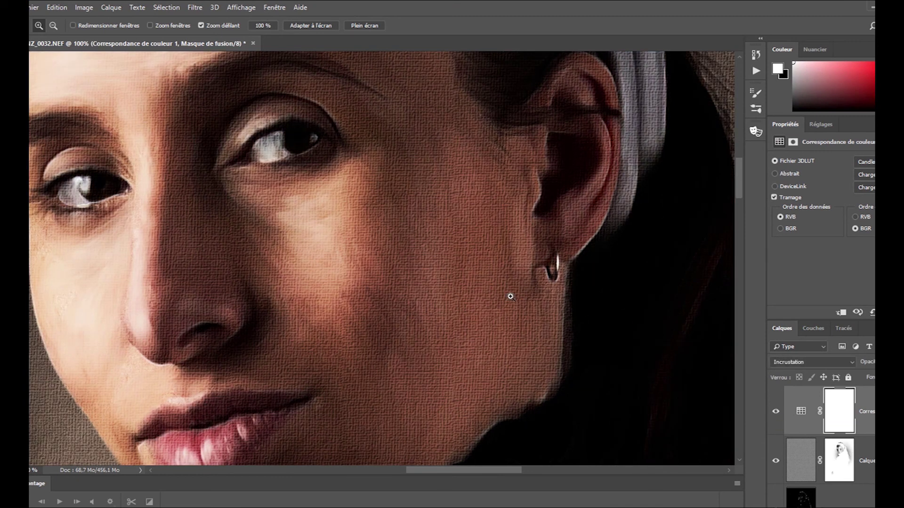
pyautogui.moveTo(399, 271)
pyautogui.mouseDown()
pyautogui.moveTo(434, 221)
pyautogui.moveTo(420, 221)
pyautogui.mouseUp()
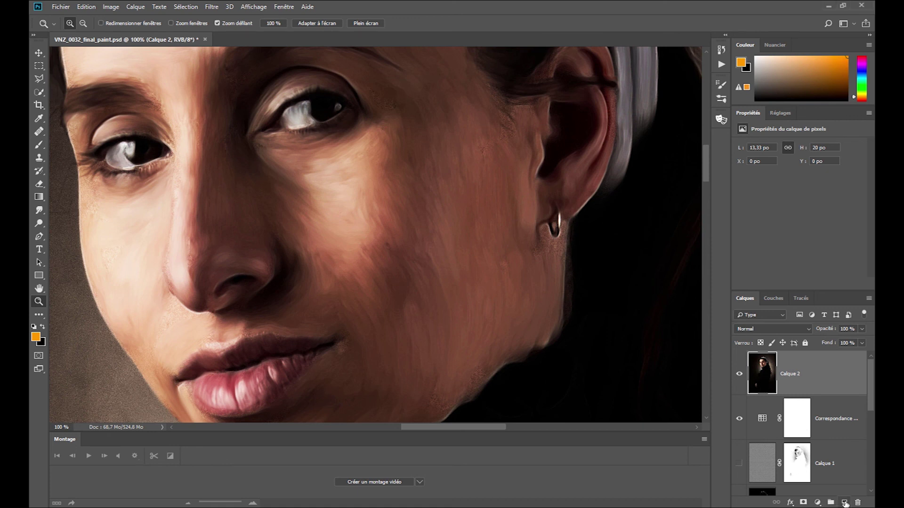
# Step: Fill a new layer with orange ff9600
pyautogui.click(845, 503)
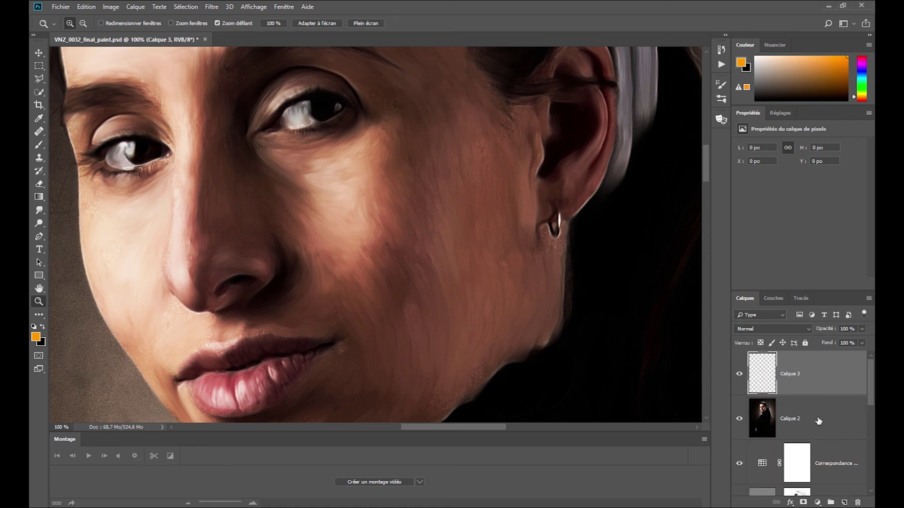
pyautogui.click(36, 337)
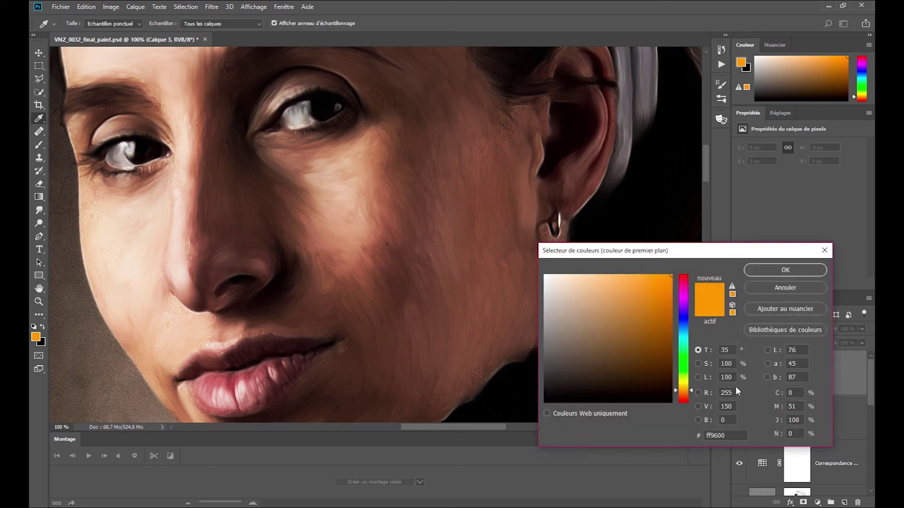
pyautogui.moveTo(733, 435); pyautogui.dragTo(673, 434)
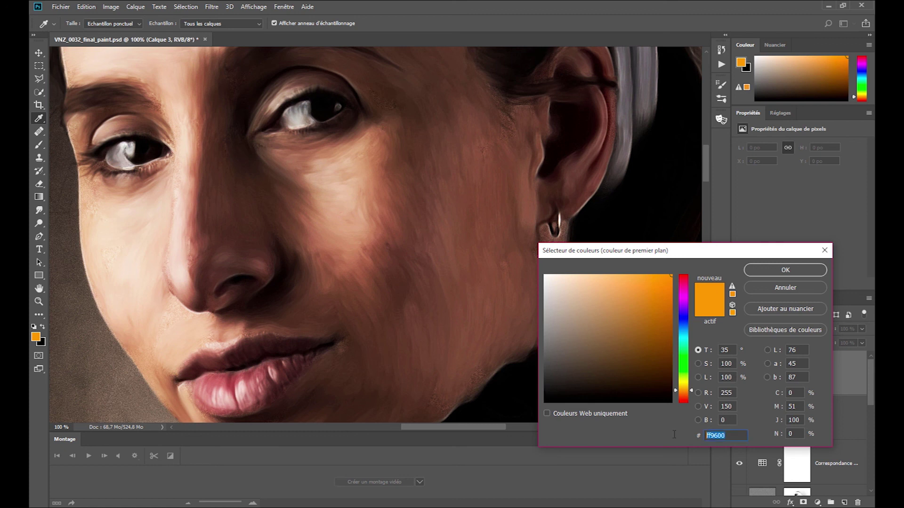
pyautogui.click(790, 270)
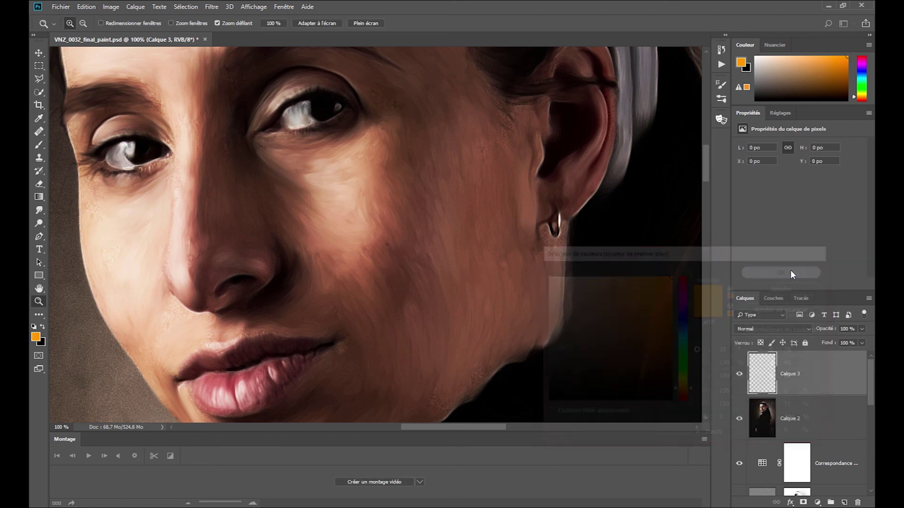
pyautogui.hotkey('alt', 'BackSpace')
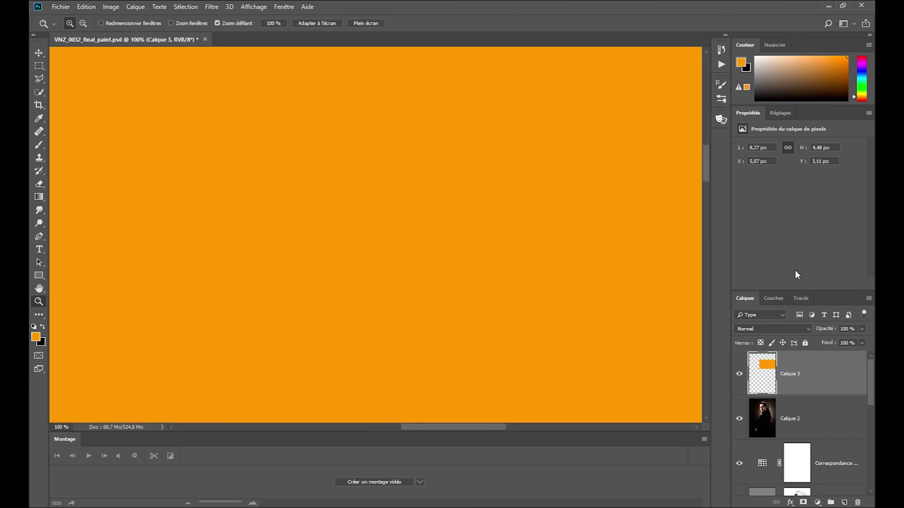
# Step: Blend the orange layer in Incrustation at 23% opacity, toggling it to compare
pyautogui.click(774, 328)
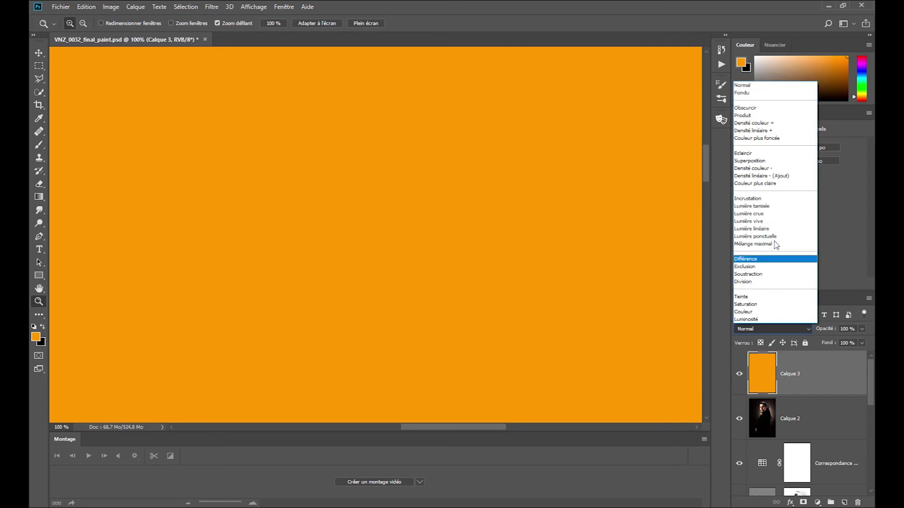
pyautogui.click(769, 199)
pyautogui.click(860, 329)
pyautogui.moveTo(836, 340); pyautogui.dragTo(835, 340)
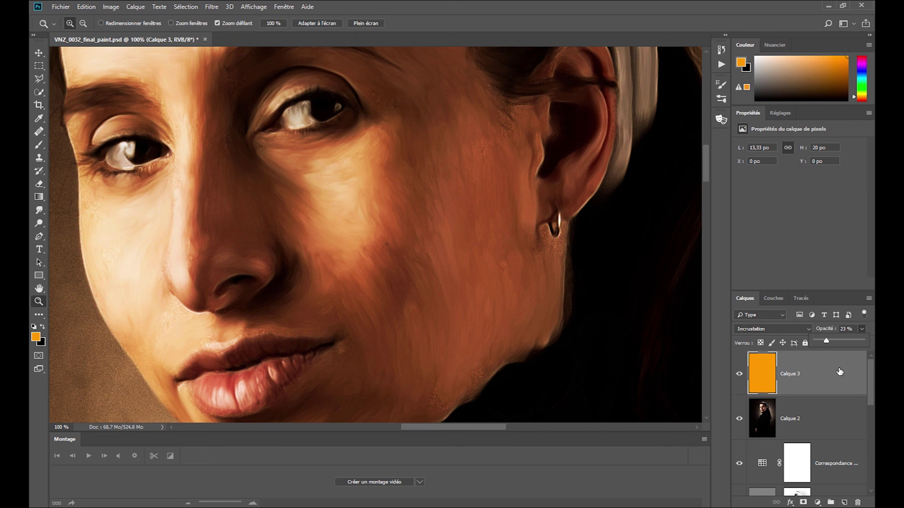
pyautogui.click(739, 374)
pyautogui.click(739, 375)
pyautogui.click(740, 375)
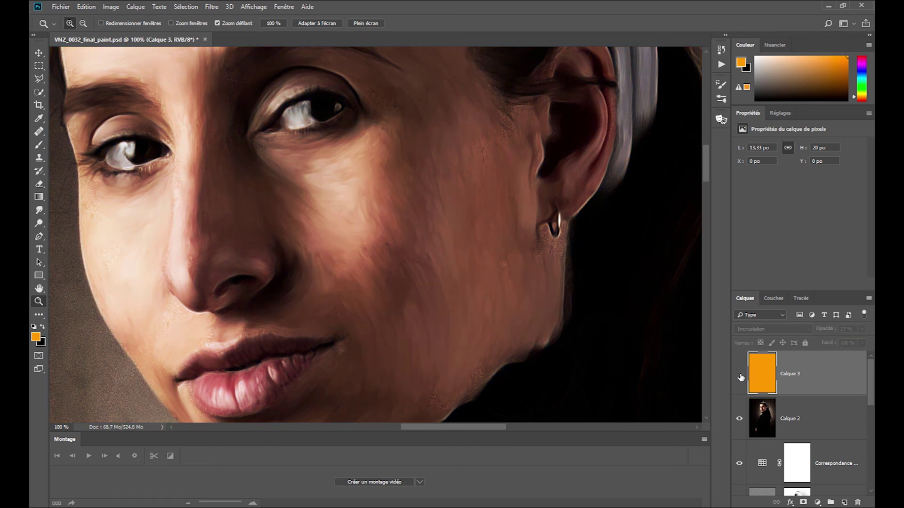
pyautogui.click(739, 375)
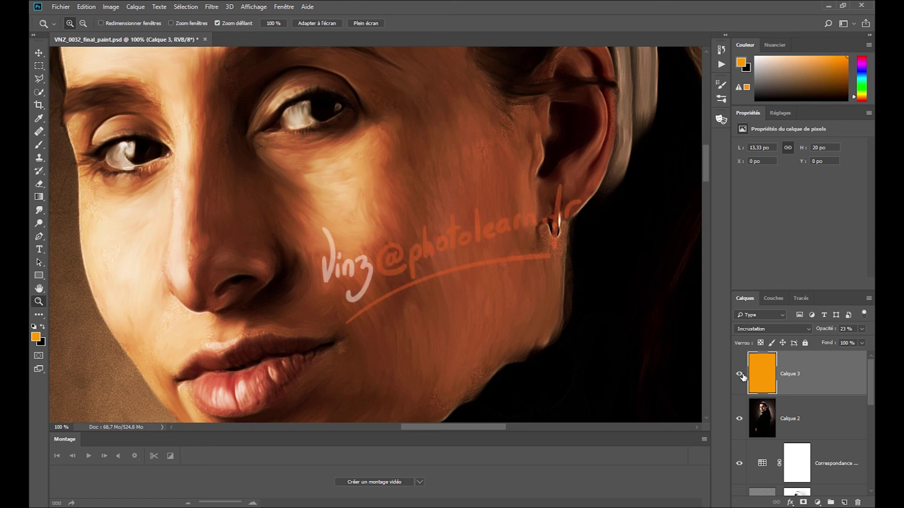